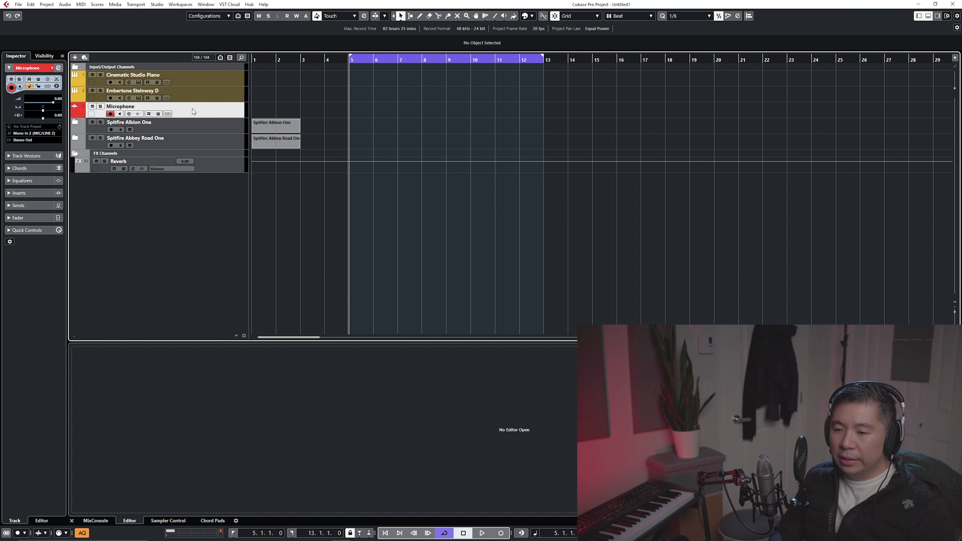
# Step: Look over the contents of the Spitfire Abbey Road One folder and collapse it again
pyautogui.click(205, 127)
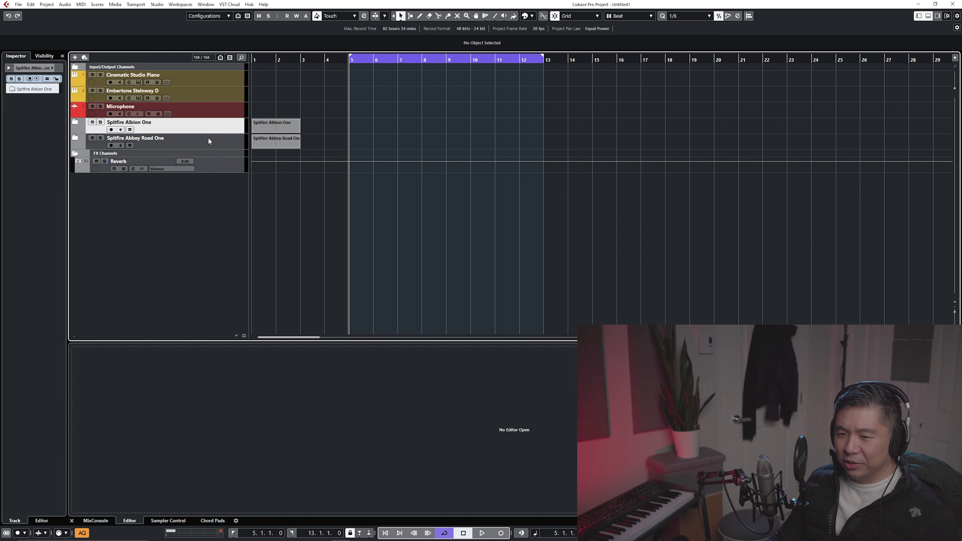
pyautogui.click(208, 141)
pyautogui.click(76, 139)
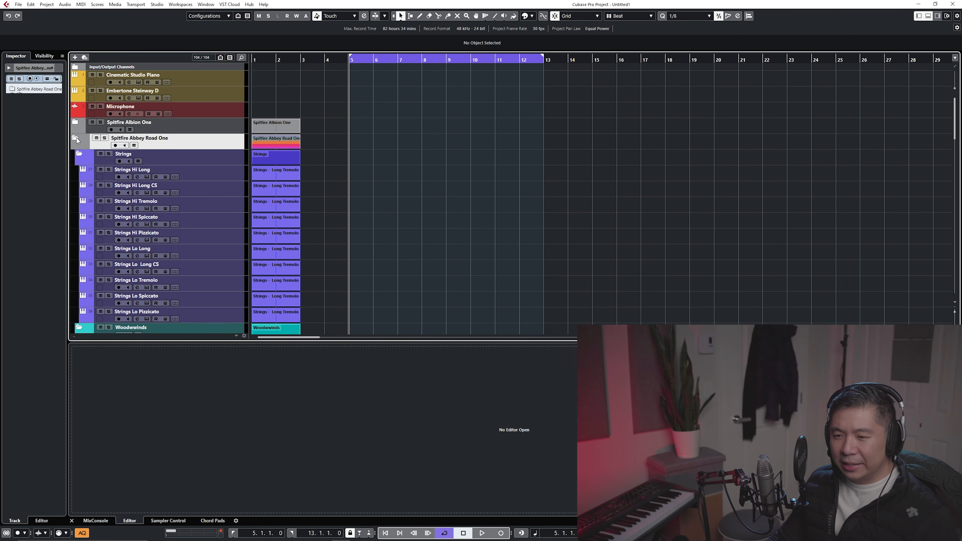
pyautogui.click(76, 139)
pyautogui.click(75, 139)
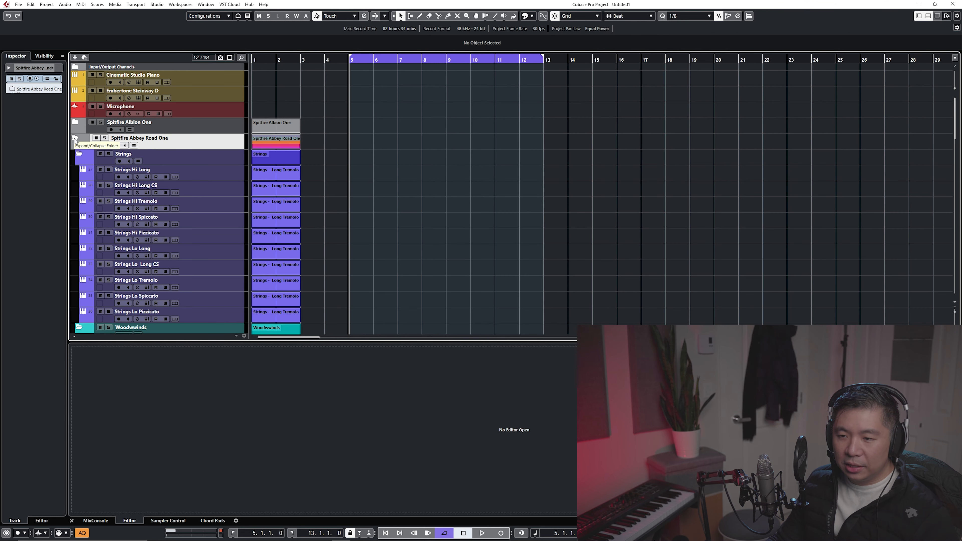
pyautogui.click(75, 139)
# Step: Expand the Spitfire Albion One folder and record four two-bar string chords from bar 5 to bar 13 on the Strings - Long track
pyautogui.click(75, 122)
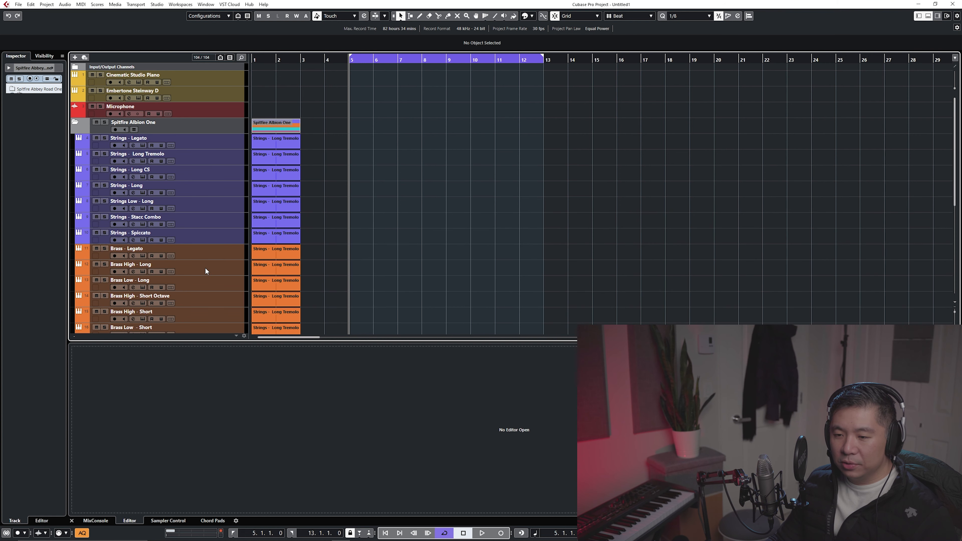
pyautogui.scroll(-3, 200, 223)
pyautogui.scroll(3, 201, 224)
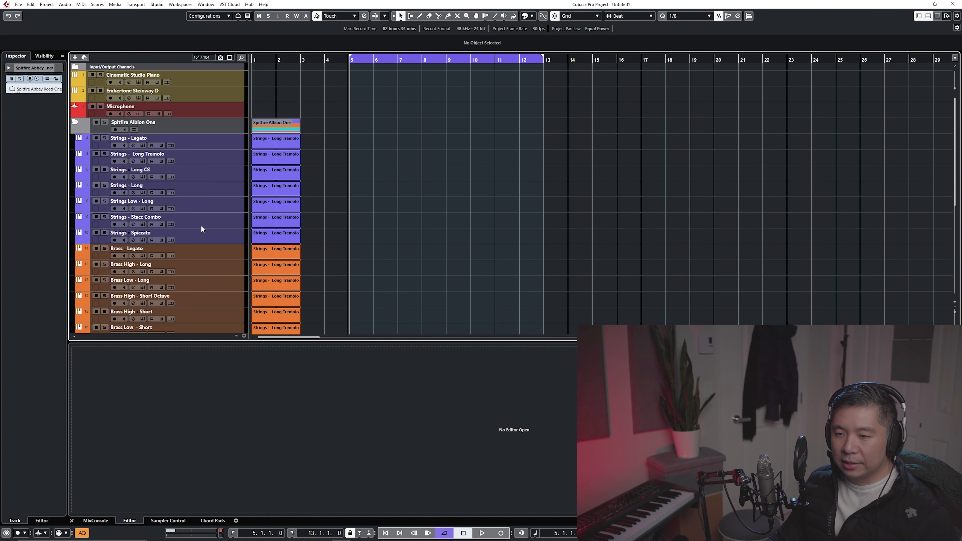
pyautogui.click(187, 142)
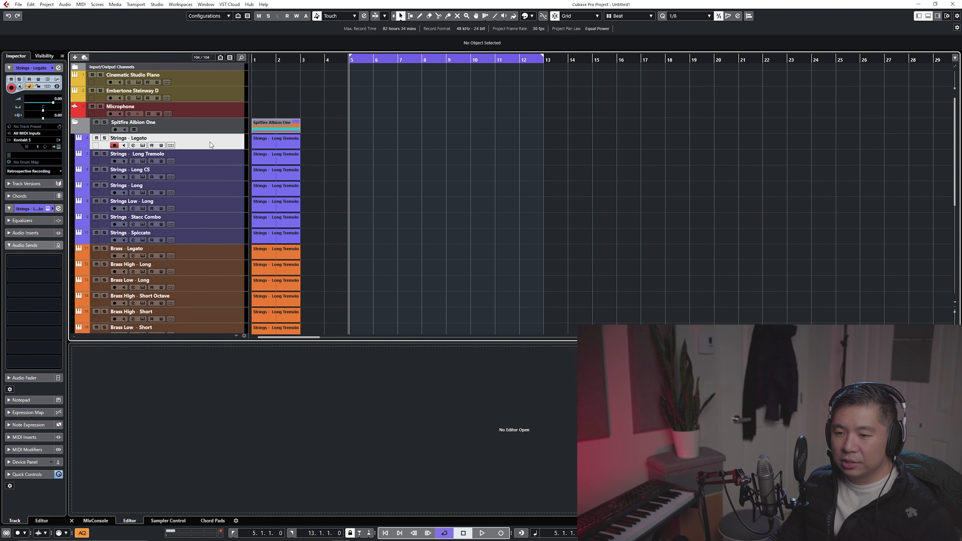
pyautogui.click(214, 186)
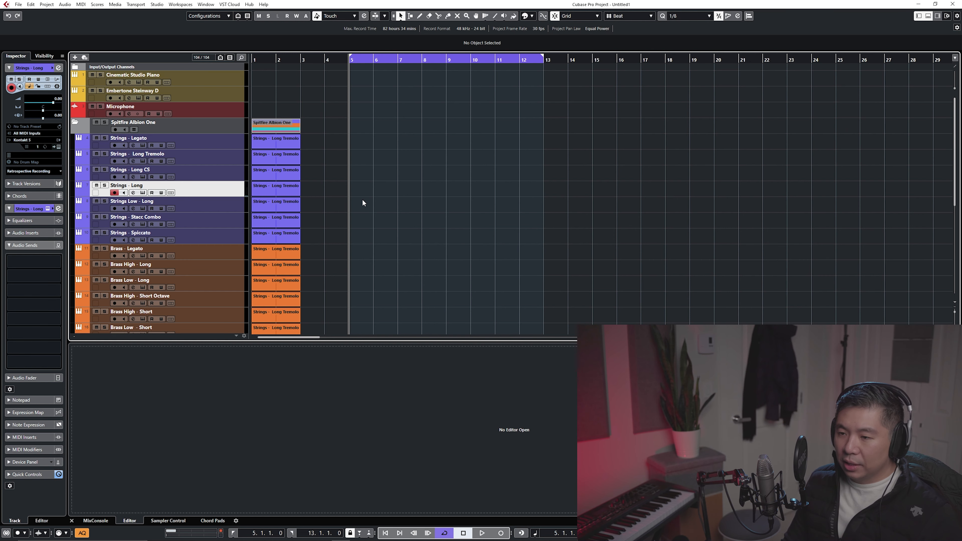
pyautogui.press('KP_Multiply')
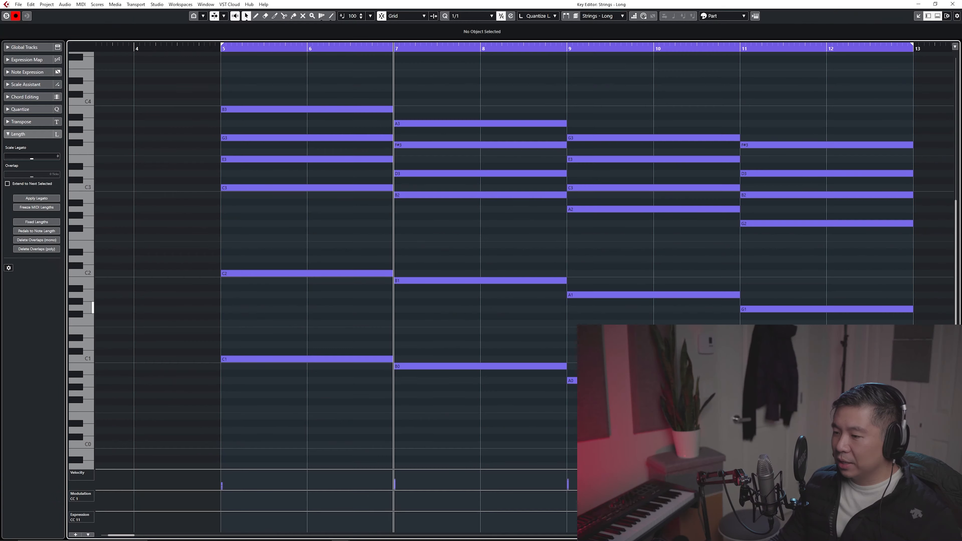
pyautogui.moveTo(248, 97); pyautogui.dragTo(245, 122)
pyautogui.moveTo(258, 234); pyautogui.dragTo(271, 289)
pyautogui.moveTo(285, 319); pyautogui.dragTo(322, 401)
pyautogui.moveTo(515, 339); pyautogui.dragTo(545, 375)
pyautogui.click(545, 375)
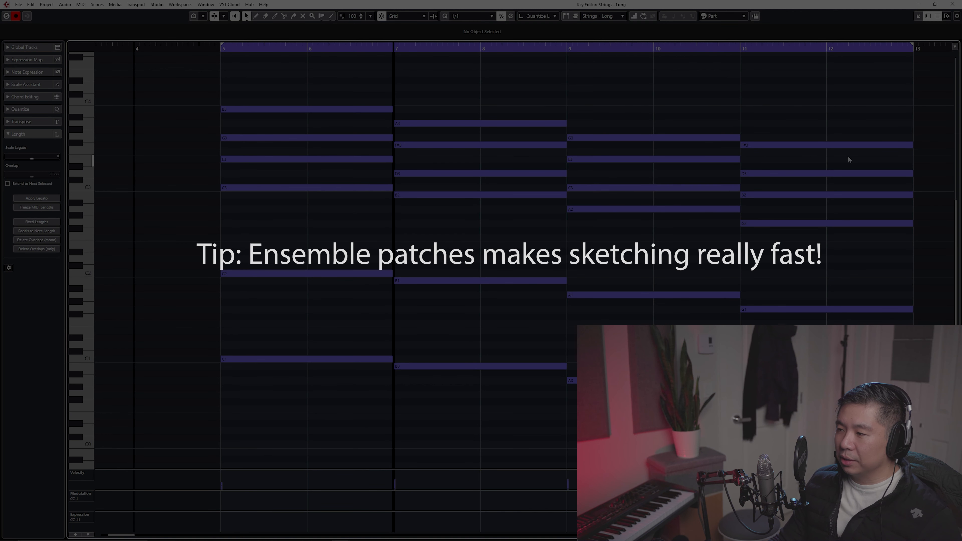
# Step: Set up tall Expression (CC 11) and Modulation (CC 1) controller lanes below the velocity lane in the string part's key editor
pyautogui.moveTo(257, 469); pyautogui.dragTo(247, 503)
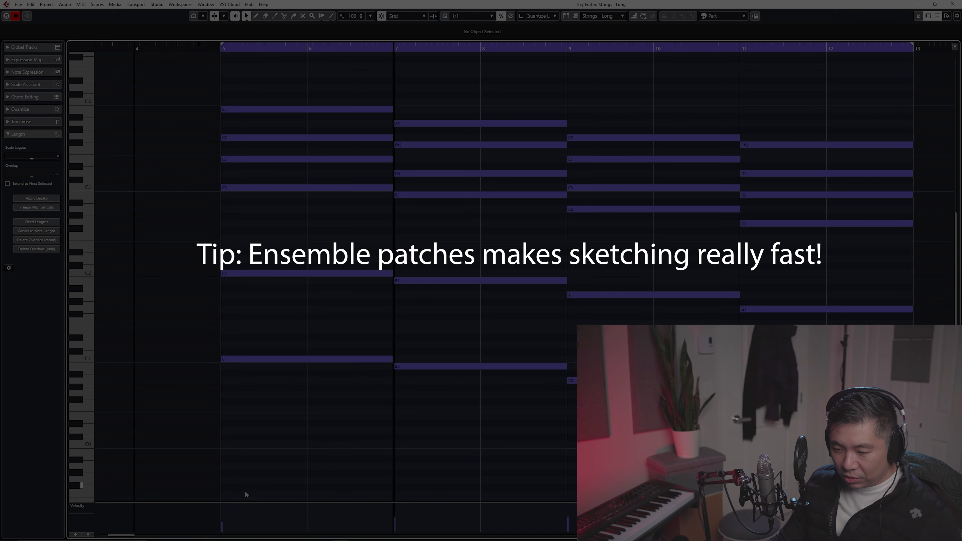
pyautogui.click(88, 535)
pyautogui.click(103, 466)
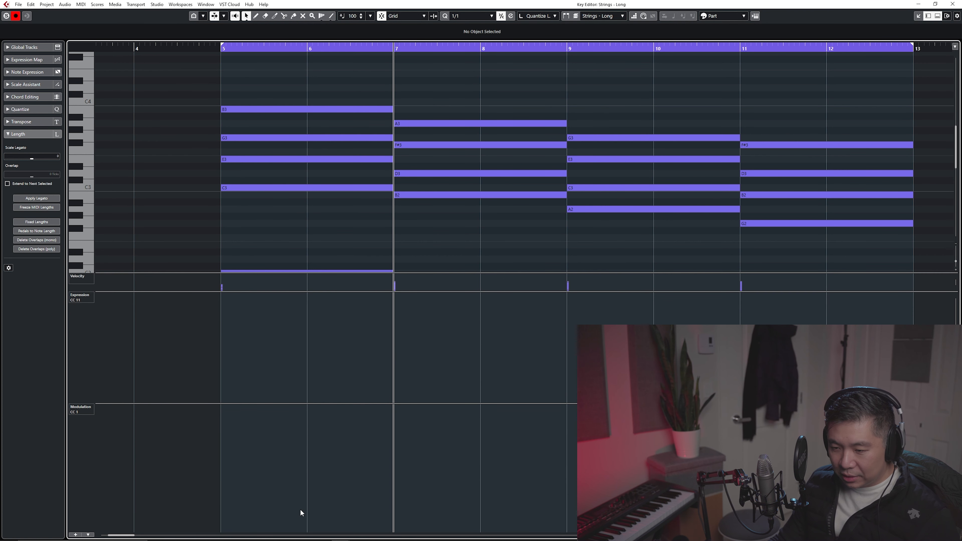
# Step: Draw Expression and Modulation curves from bar 5 to bar 13, swelling and falling once over each two-bar chord
pyautogui.press('j')
pyautogui.moveTo(637, 327)
pyautogui.mouseDown()
pyautogui.moveTo(798, 325)
pyautogui.moveTo(914, 337)
pyautogui.mouseUp()
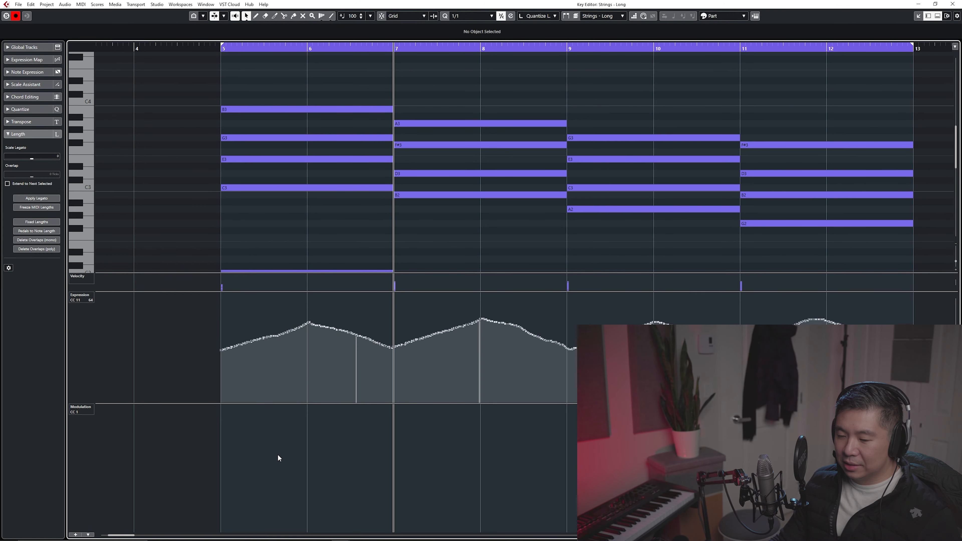
pyautogui.moveTo(221, 476)
pyautogui.mouseDown()
pyautogui.moveTo(680, 441)
pyautogui.moveTo(758, 459)
pyautogui.moveTo(859, 449)
pyautogui.moveTo(913, 464)
pyautogui.mouseUp()
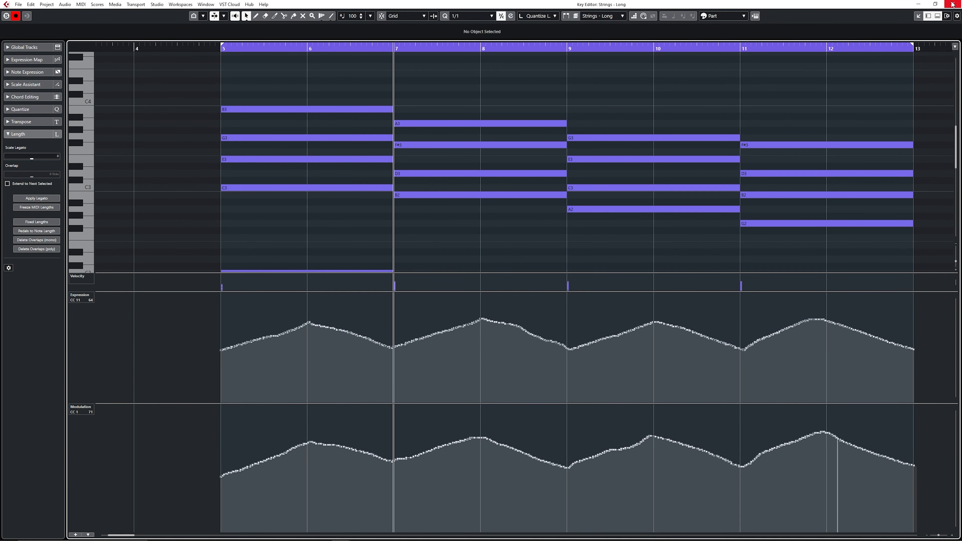
# Step: Play back the string chords, close their key editor and collapse the Spitfire Albion One folder
pyautogui.press('space')
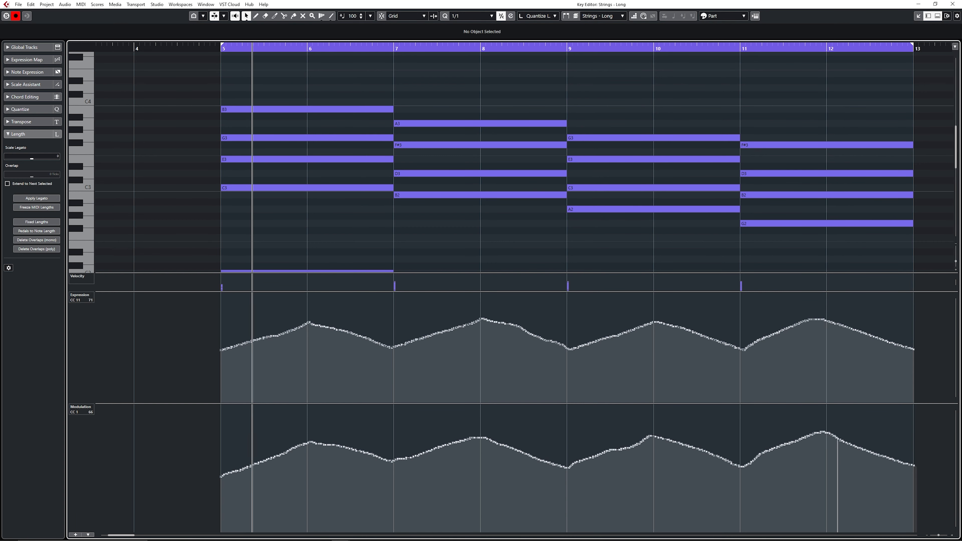
pyautogui.click(953, 4)
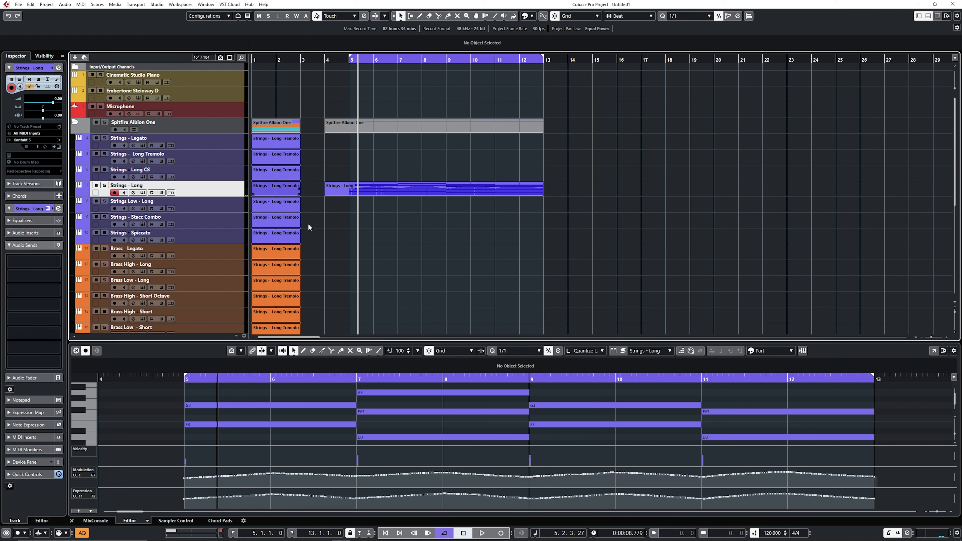
pyautogui.click(75, 122)
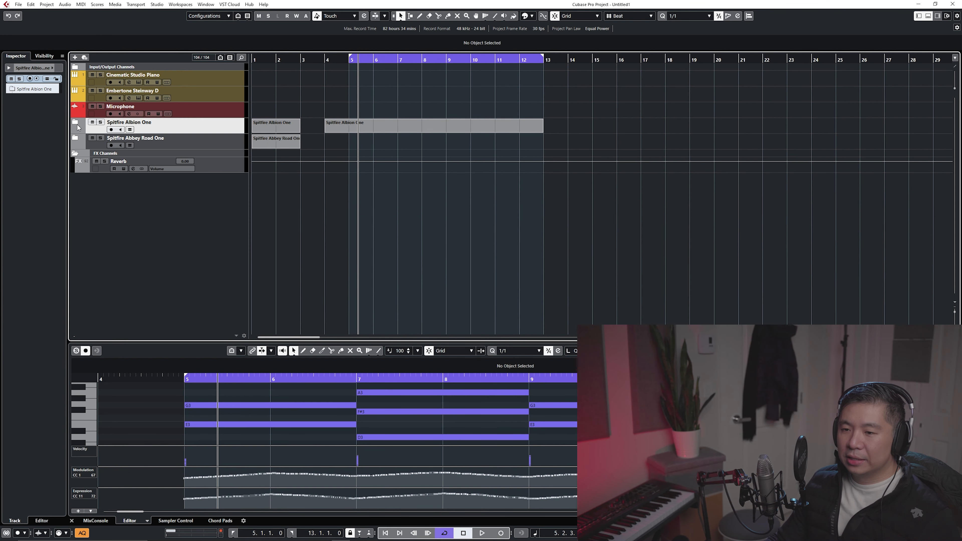
# Step: Record a vocal melody on the Microphone track over the string chords, starting at bar 5
pyautogui.click(222, 107)
pyautogui.press('space')
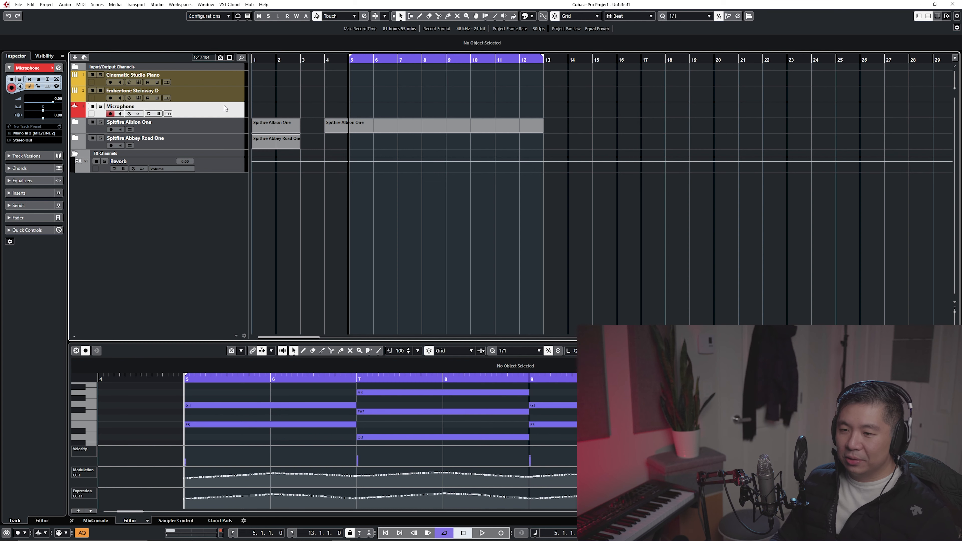
pyautogui.press('KP_Multiply')
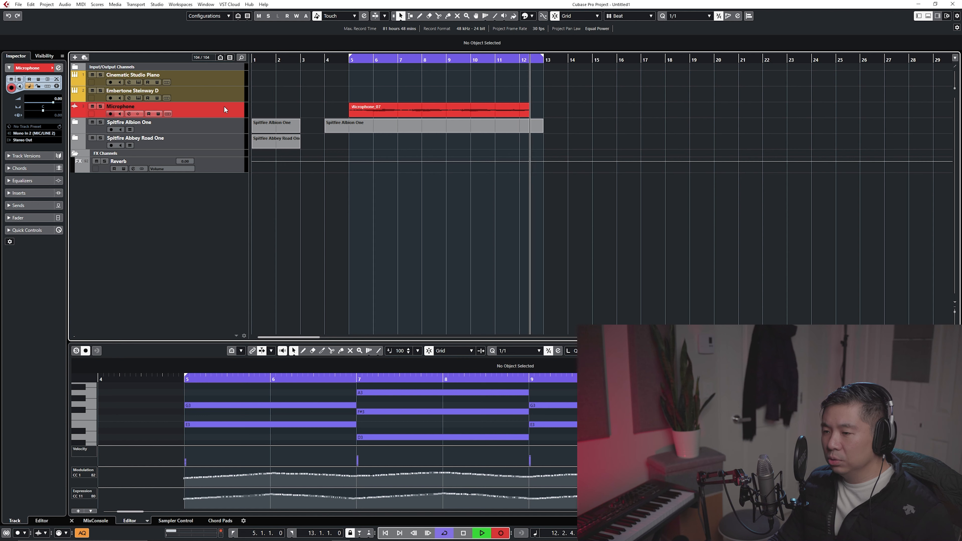
pyautogui.press('space')
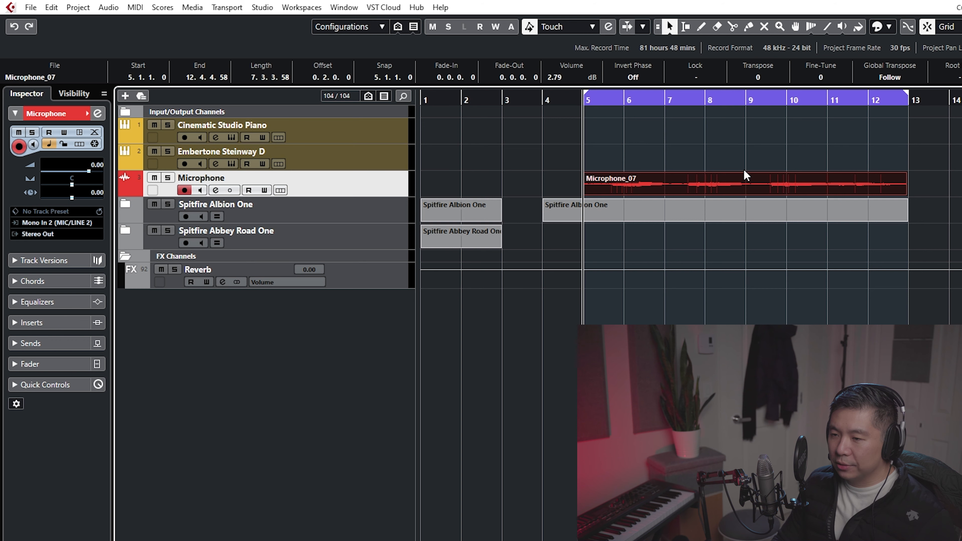
# Step: Raise the recorded microphone clip's volume to 5.03 dB while playing it back
pyautogui.press('space')
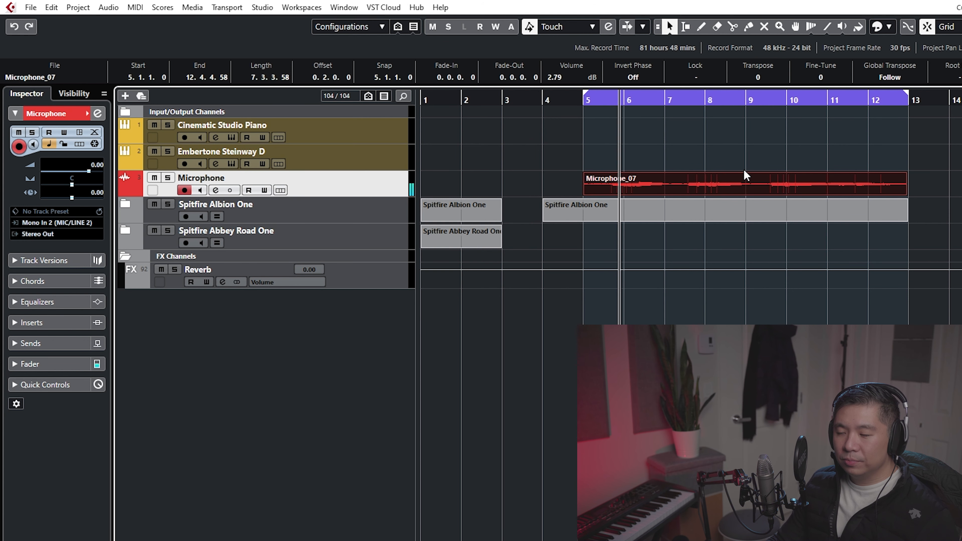
pyautogui.moveTo(745, 170); pyautogui.dragTo(745, 167)
pyautogui.click(819, 207)
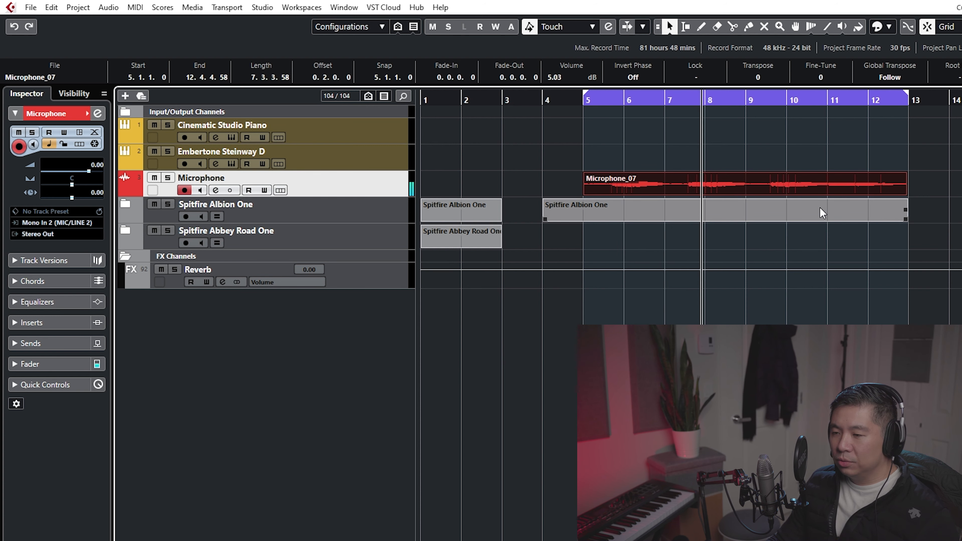
pyautogui.press('space')
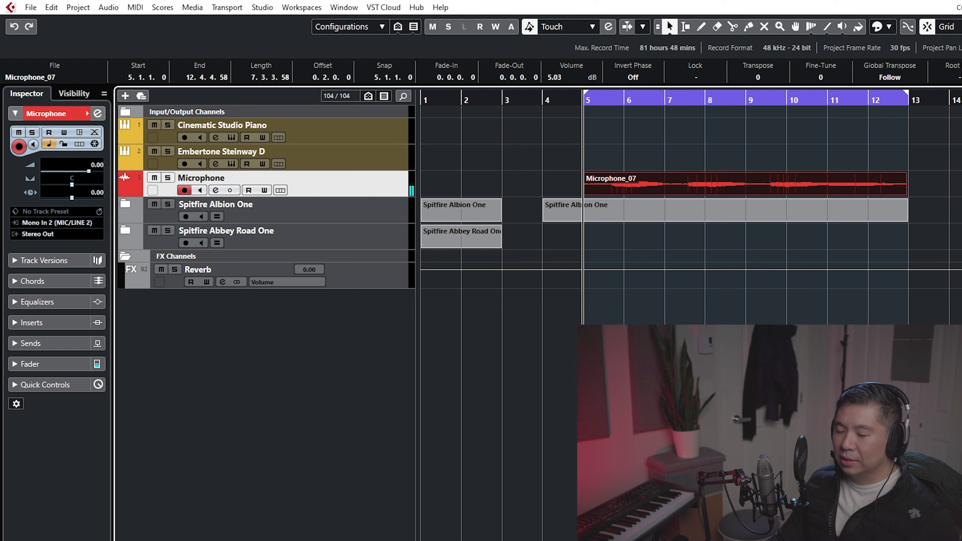
# Step: Open the microphone clip for VariAudio editing in a separate Sample Editor window
pyautogui.click(741, 185)
pyautogui.doubleClick(739, 187)
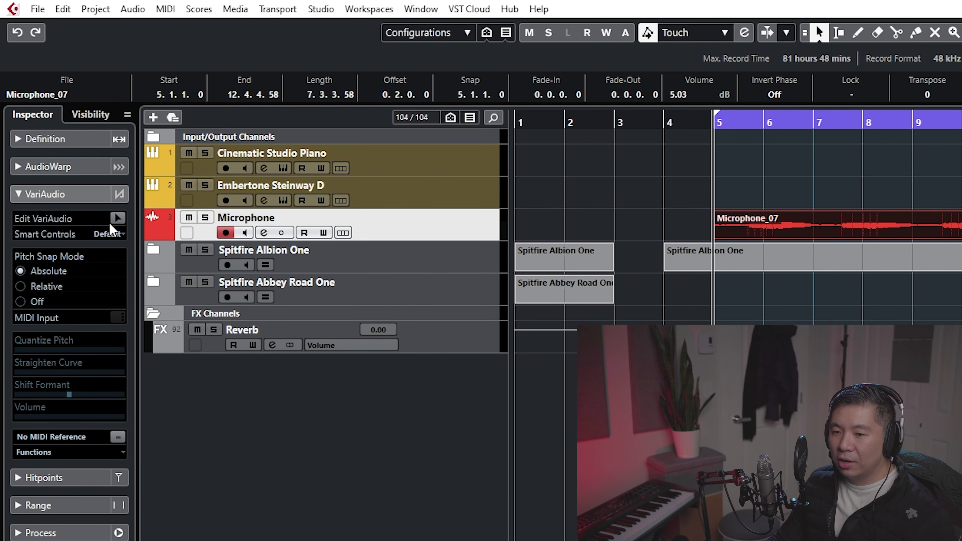
pyautogui.click(118, 218)
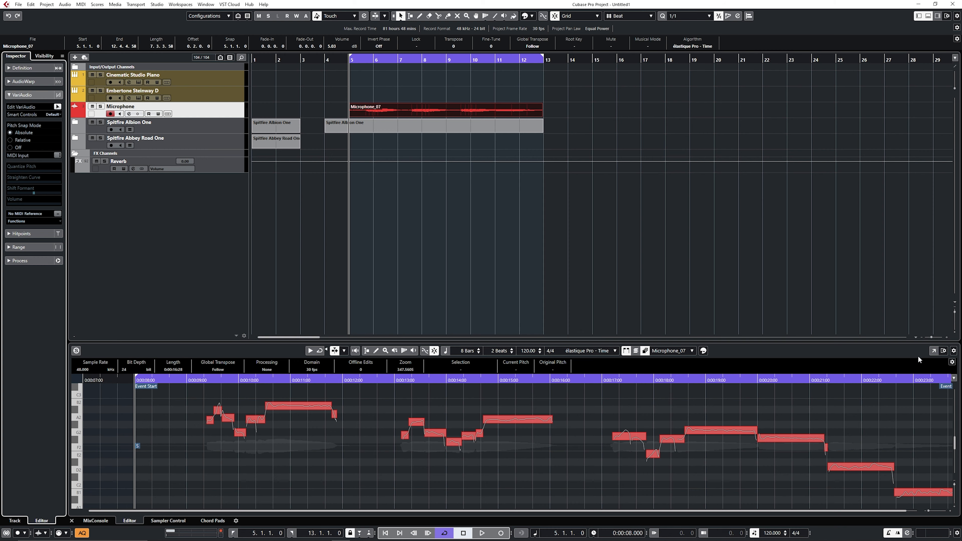
pyautogui.click(934, 350)
# Step: Select all VariAudio segments of the vocal and set both Quantize Pitch and Straighten Curve to 100%
pyautogui.click(413, 182)
pyautogui.hotkey('ctrl', 'a')
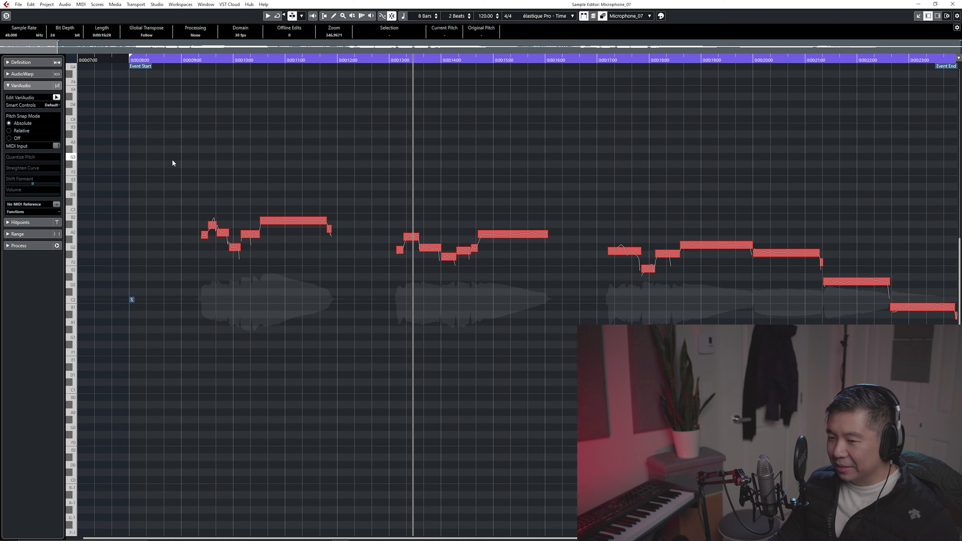
pyautogui.hotkey('ctrl', 'a')
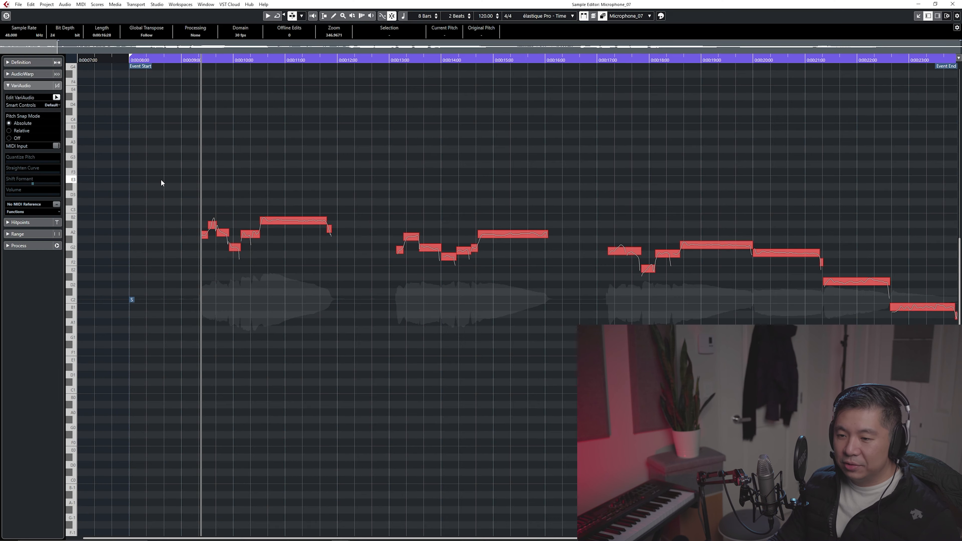
pyautogui.click(461, 376)
pyautogui.hotkey('ctrl', 'a')
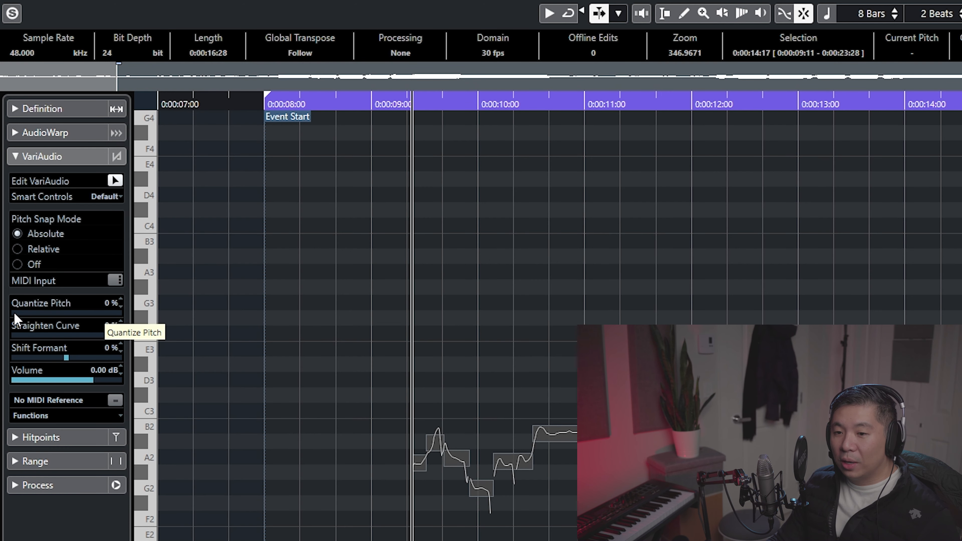
pyautogui.moveTo(14, 315); pyautogui.dragTo(198, 292)
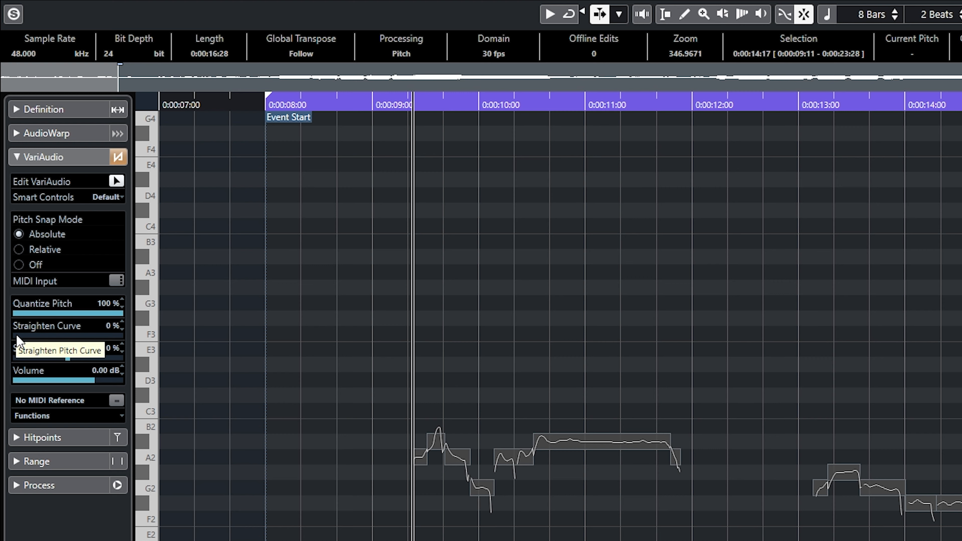
pyautogui.moveTo(25, 335); pyautogui.dragTo(121, 334)
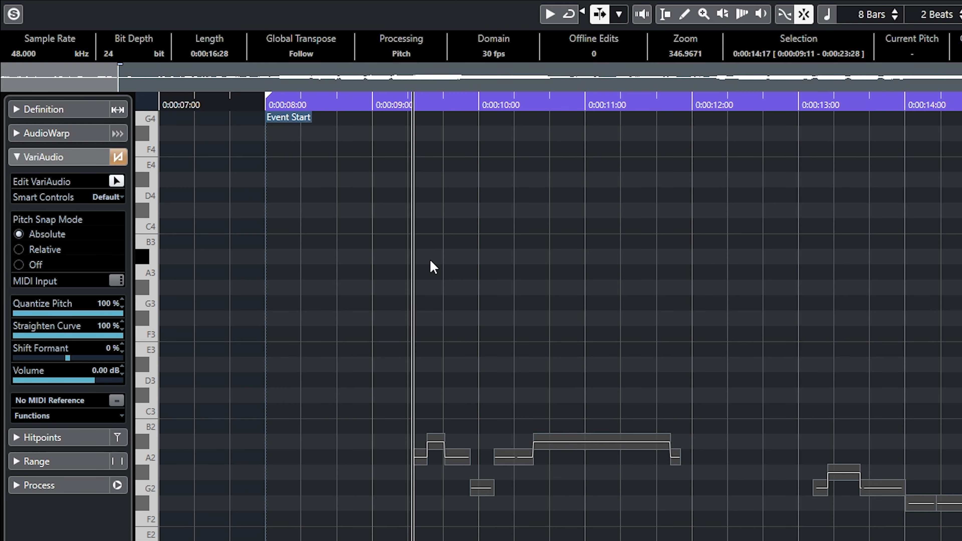
# Step: Listen to the pitch-corrected vocal and examine its segments along the pitch grid
pyautogui.press('space')
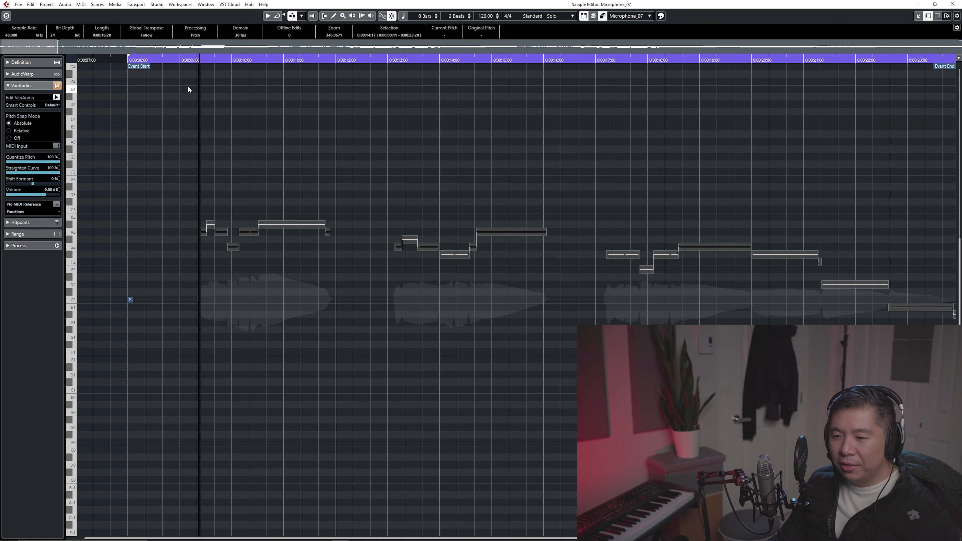
pyautogui.hotkey('ctrl', 'a')
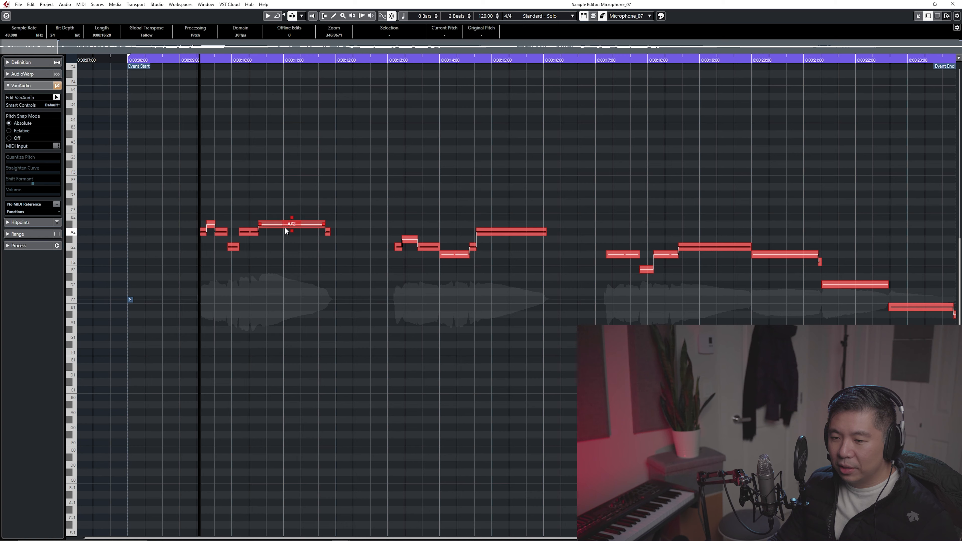
pyautogui.scroll(4, 223, 257)
pyautogui.scroll(-2, 212, 254)
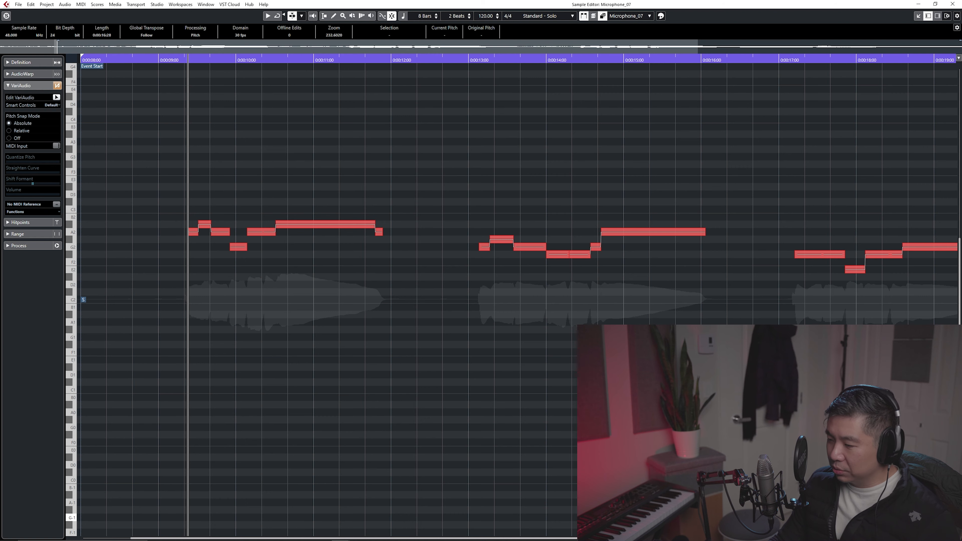
pyautogui.scroll(-2, 757, 510)
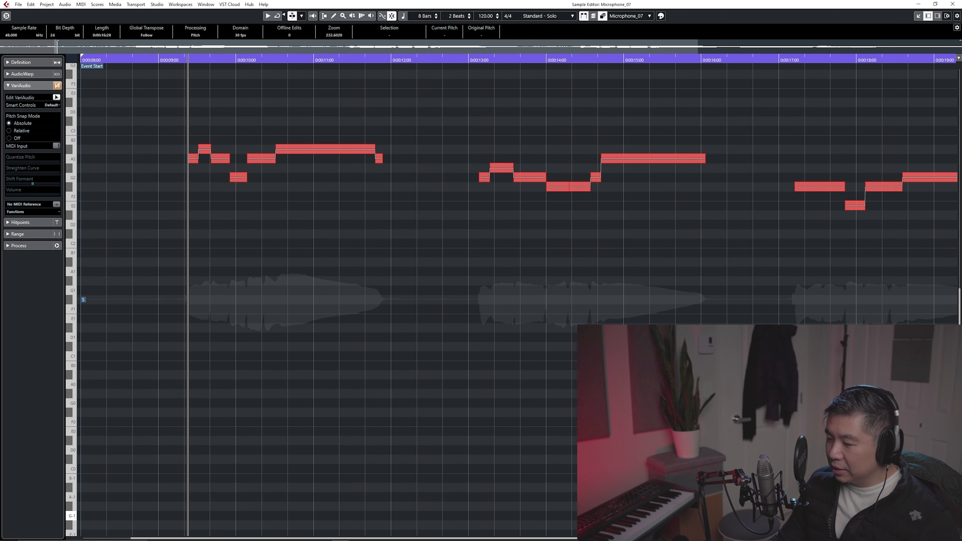
pyautogui.scroll(2, 758, 510)
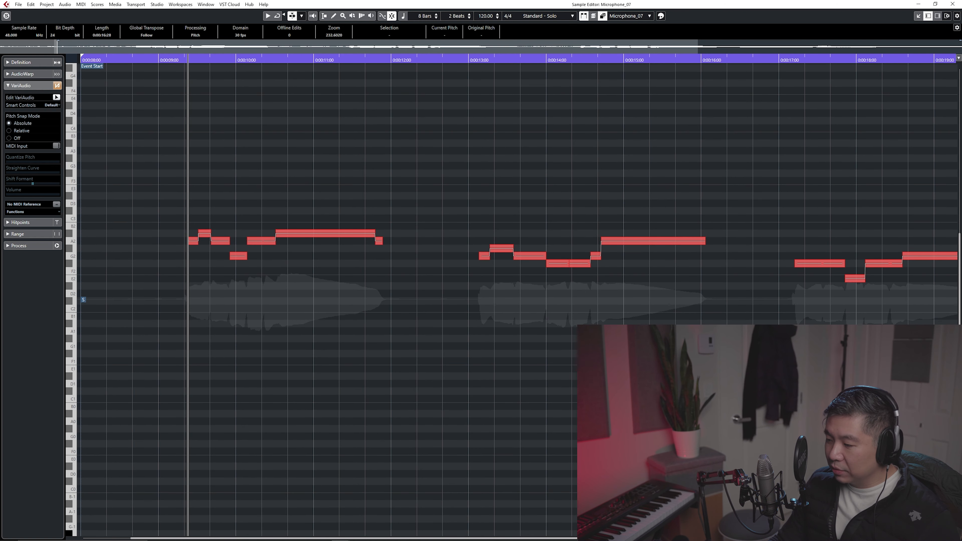
pyautogui.scroll(1, 218, 340)
pyautogui.press('space')
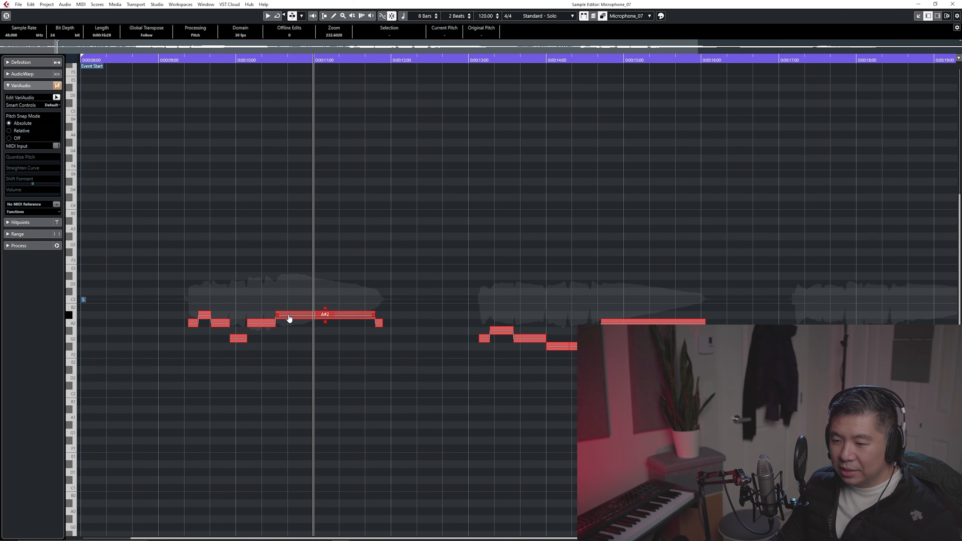
# Step: Raise the long A#2 segment in the first vocal phrase by one semitone to B2 and play the phrase back
pyautogui.click(290, 317)
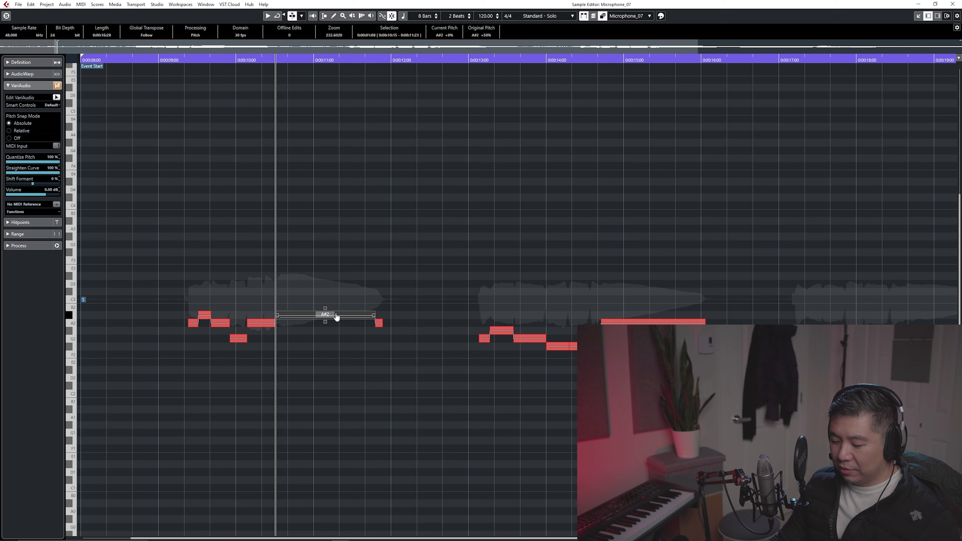
pyautogui.press('Up')
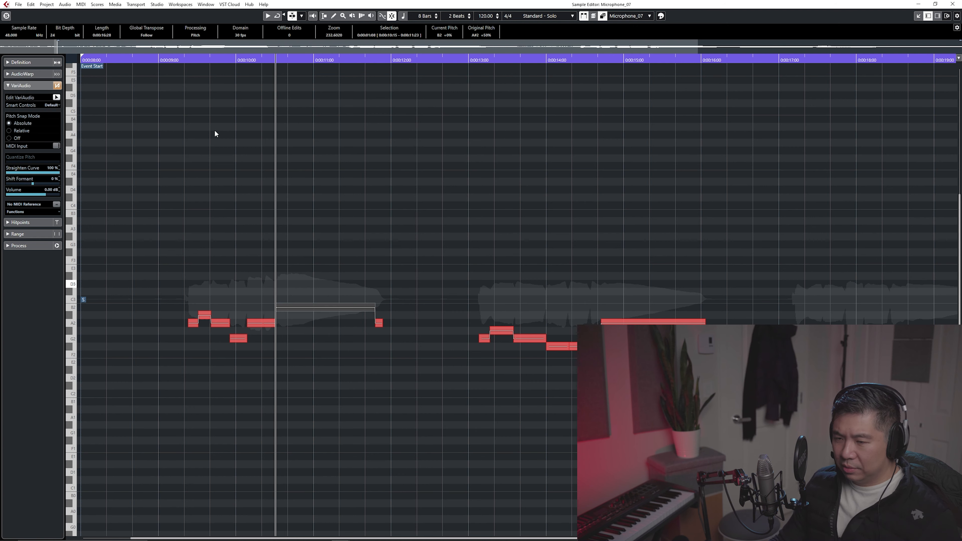
pyautogui.click(183, 57)
pyautogui.press('space')
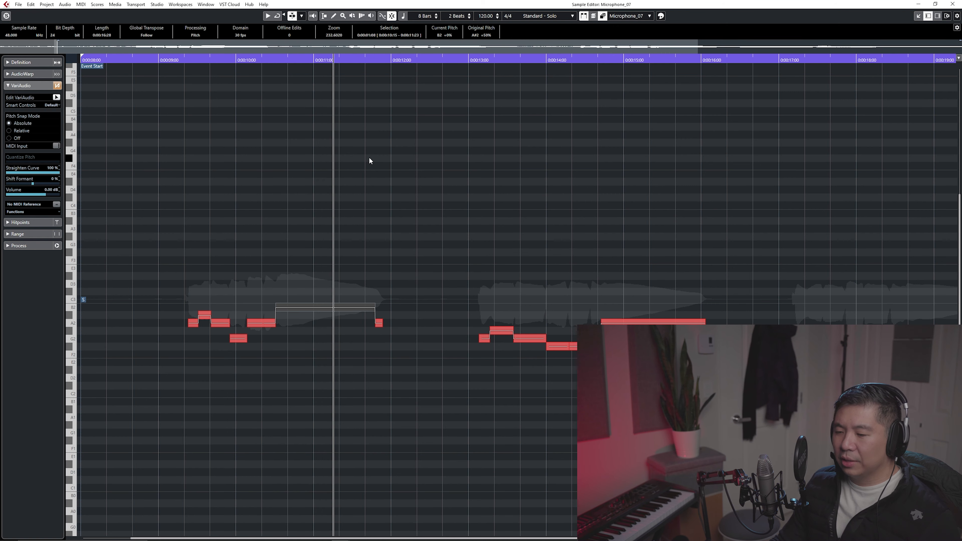
pyautogui.press('space')
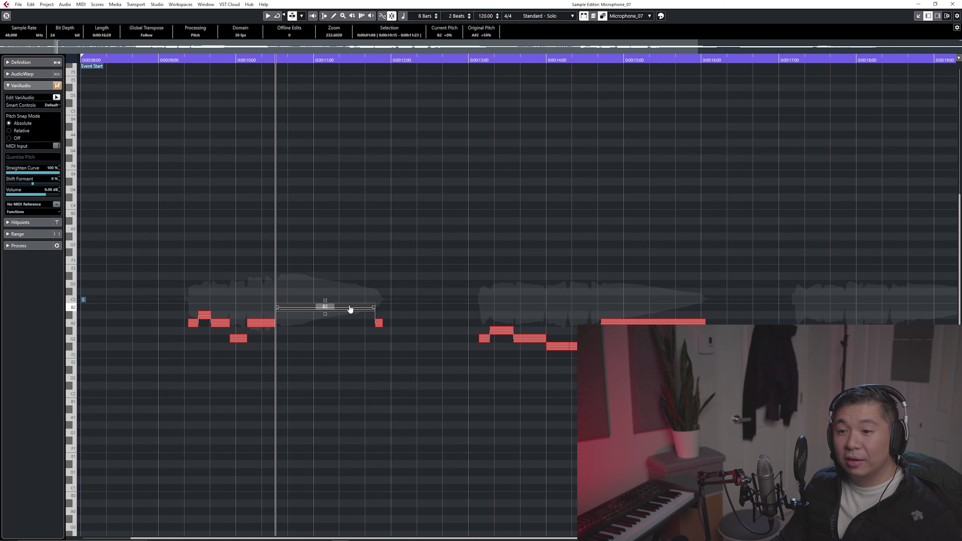
pyautogui.click(354, 340)
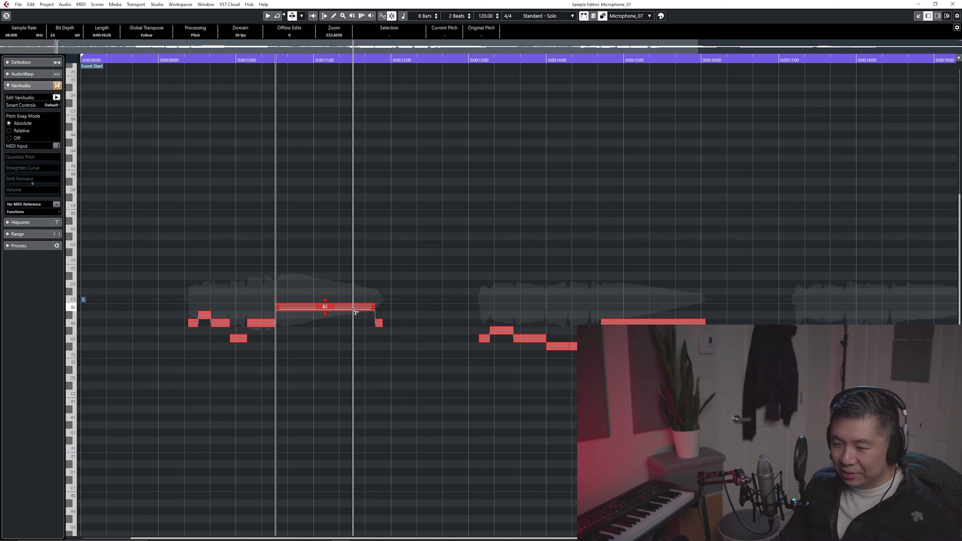
# Step: Delete the short segment at the start of the first vocal phrase and extend the following A#2 segment's start slightly earlier
pyautogui.click(192, 320)
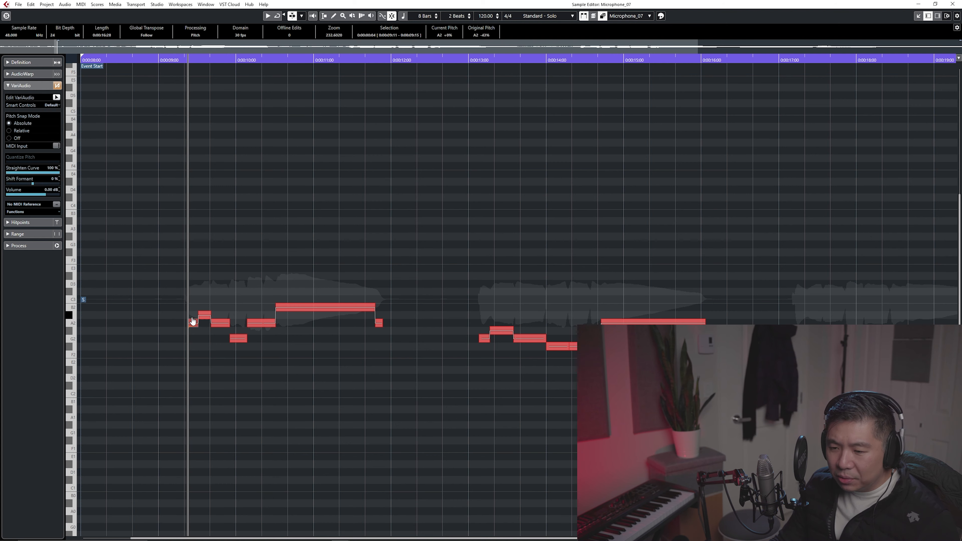
pyautogui.press('space')
pyautogui.press('space')
pyautogui.press('Delete')
pyautogui.moveTo(199, 322); pyautogui.dragTo(194, 322)
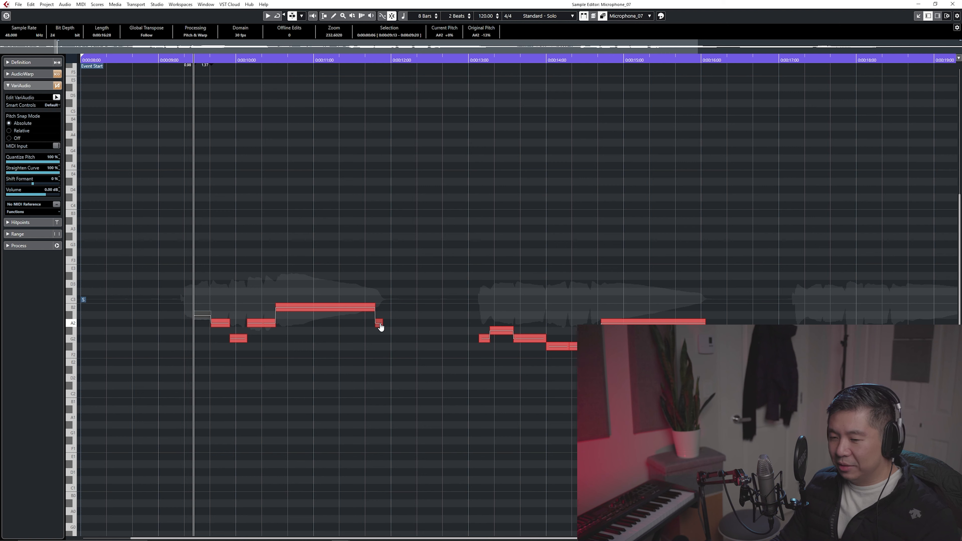
# Step: Move the short tail segment of the first vocal phrase up to B2, remove it and replay the phrase
pyautogui.moveTo(380, 327); pyautogui.dragTo(381, 310)
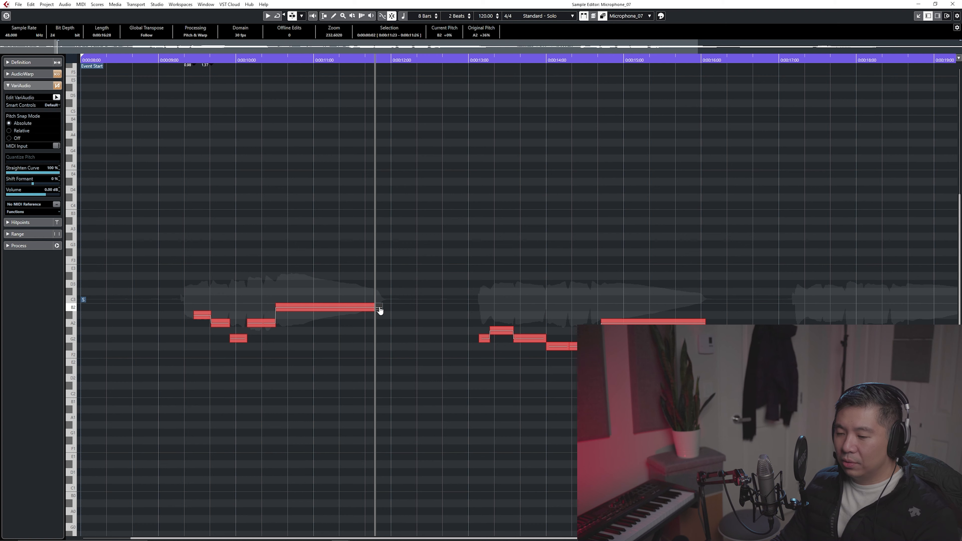
pyautogui.click(438, 345)
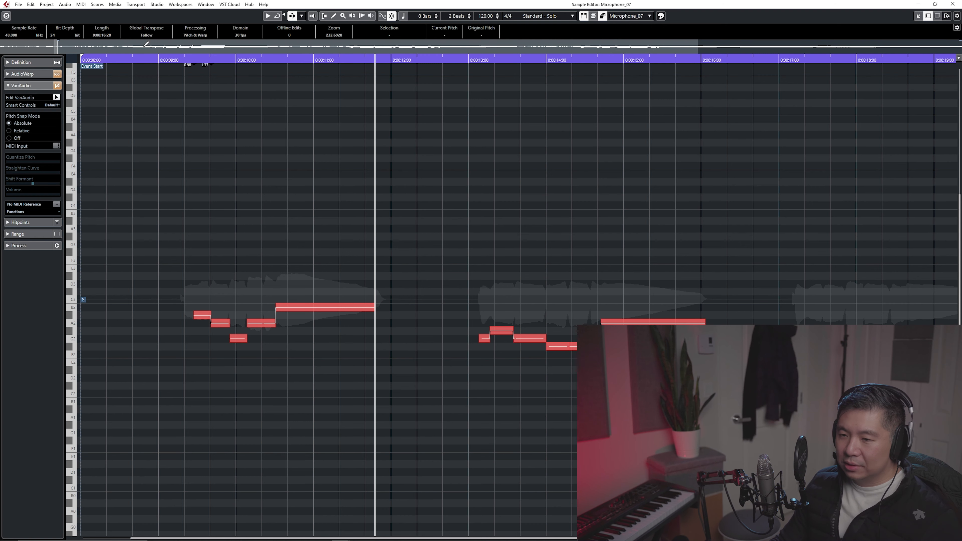
pyautogui.click(179, 59)
pyautogui.press('space')
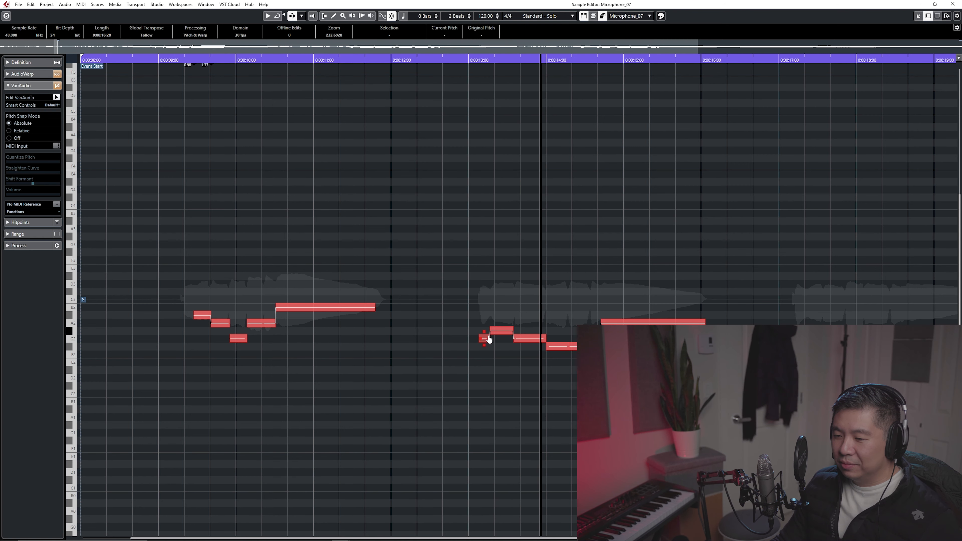
# Step: Delete the short G2 segment opening the second vocal phrase, extend the G#2 segment's start earlier and replay the vocal
pyautogui.click(483, 341)
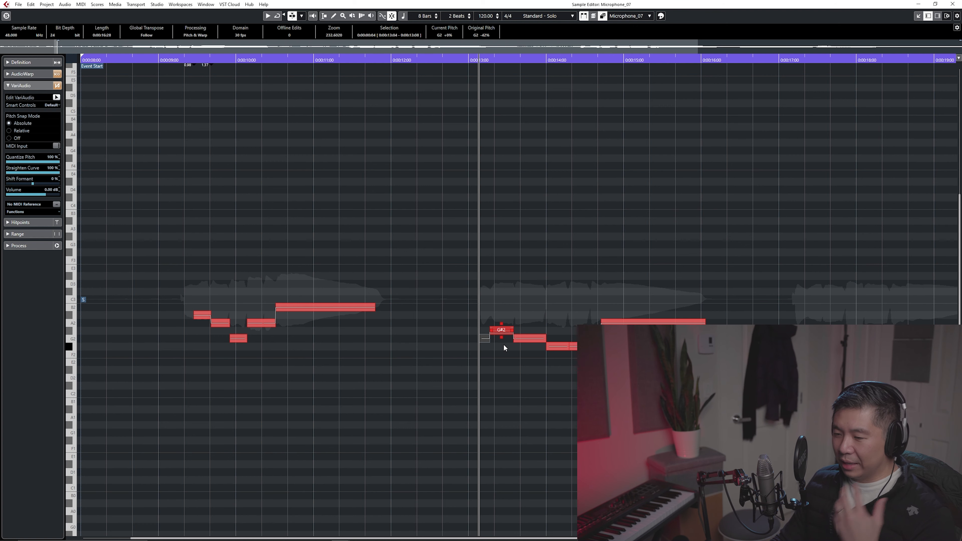
pyautogui.click(484, 339)
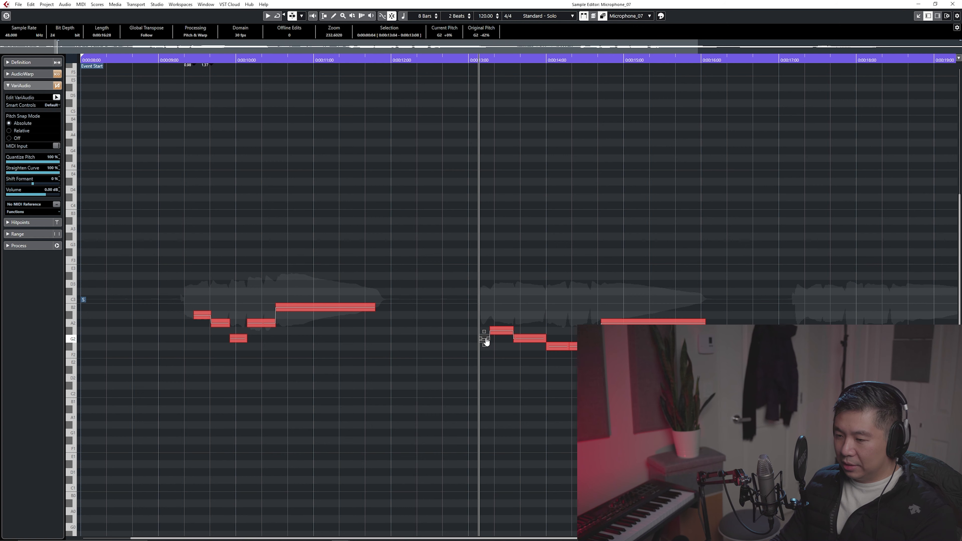
pyautogui.press('Delete')
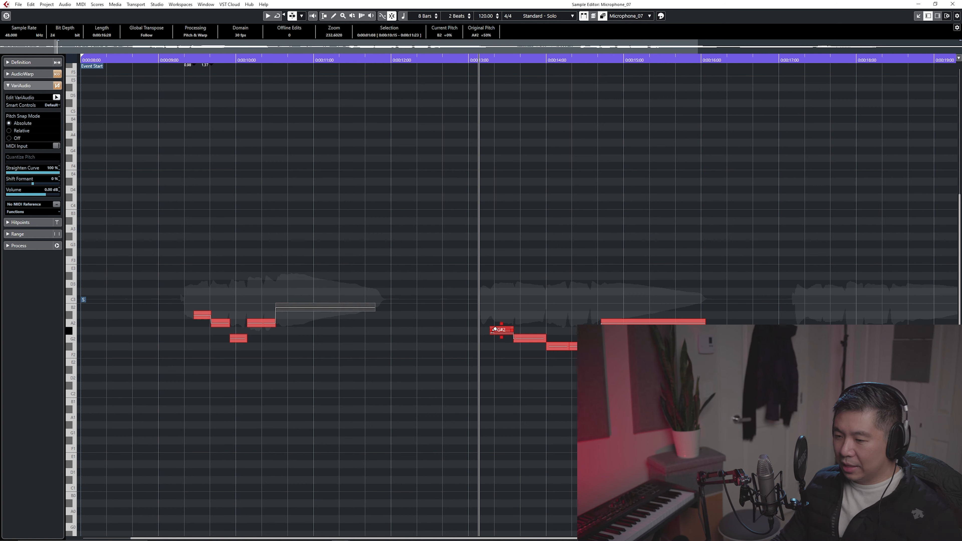
pyautogui.moveTo(490, 331); pyautogui.dragTo(484, 331)
pyautogui.click(168, 60)
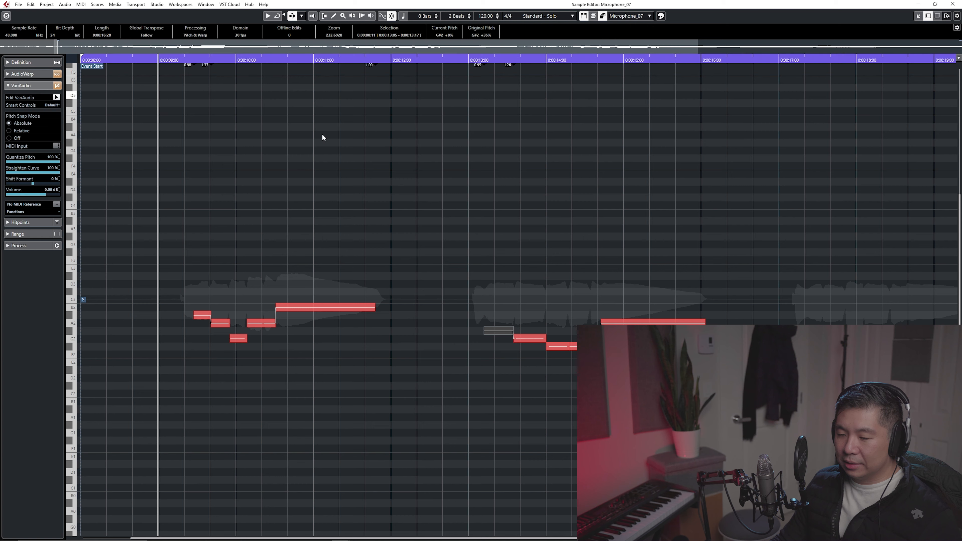
pyautogui.press('space')
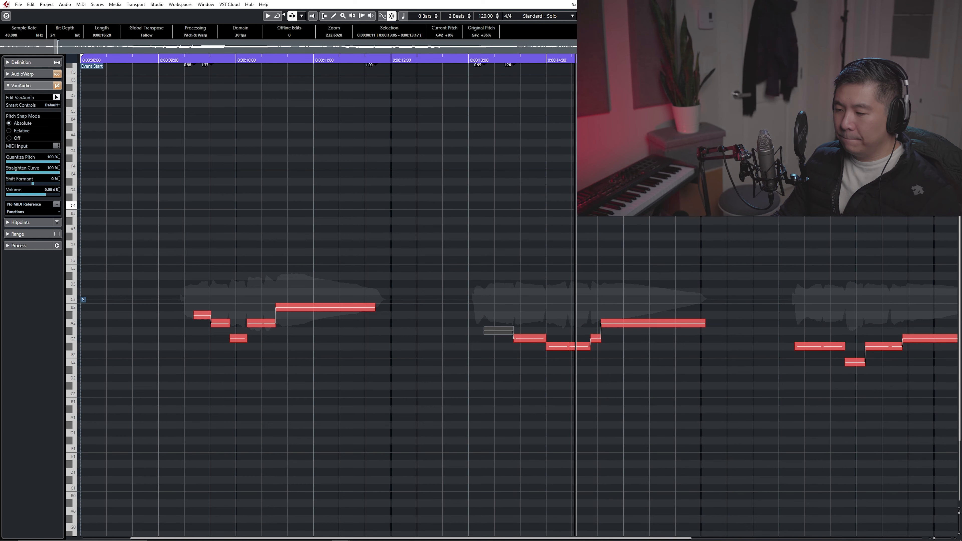
# Step: Try the second phrase's first segment at G2, listen to it and return it to G#2
pyautogui.click(500, 330)
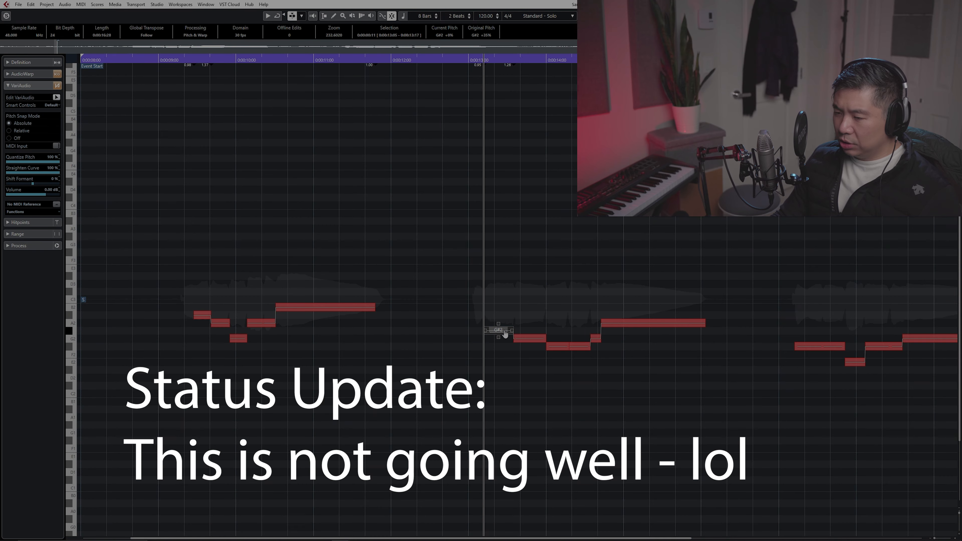
pyautogui.moveTo(505, 335); pyautogui.dragTo(505, 340)
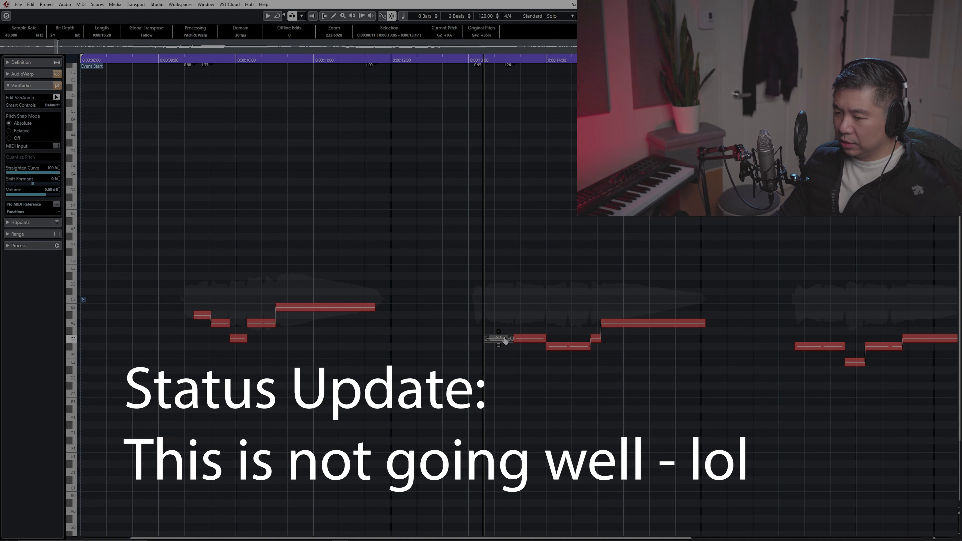
pyautogui.press('space')
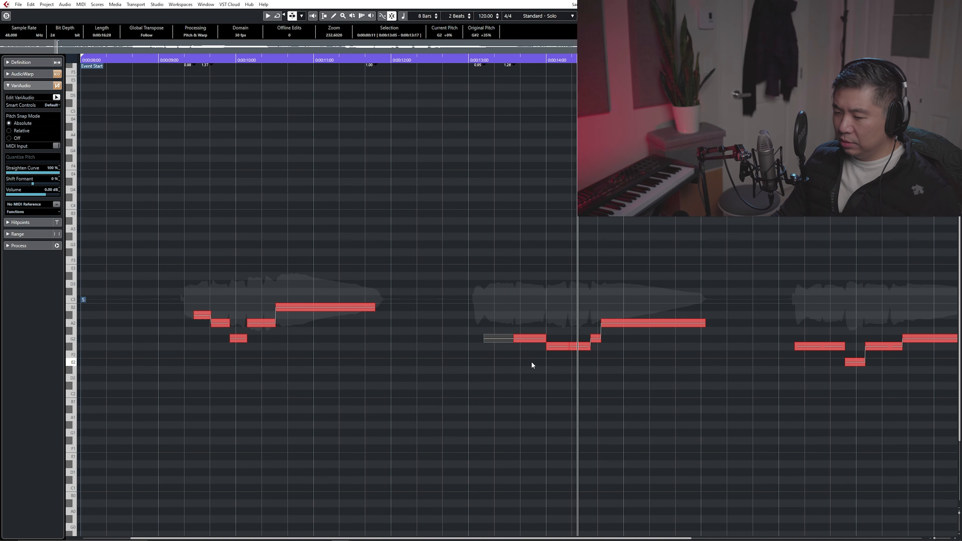
pyautogui.press('space')
pyautogui.moveTo(506, 338); pyautogui.dragTo(506, 334)
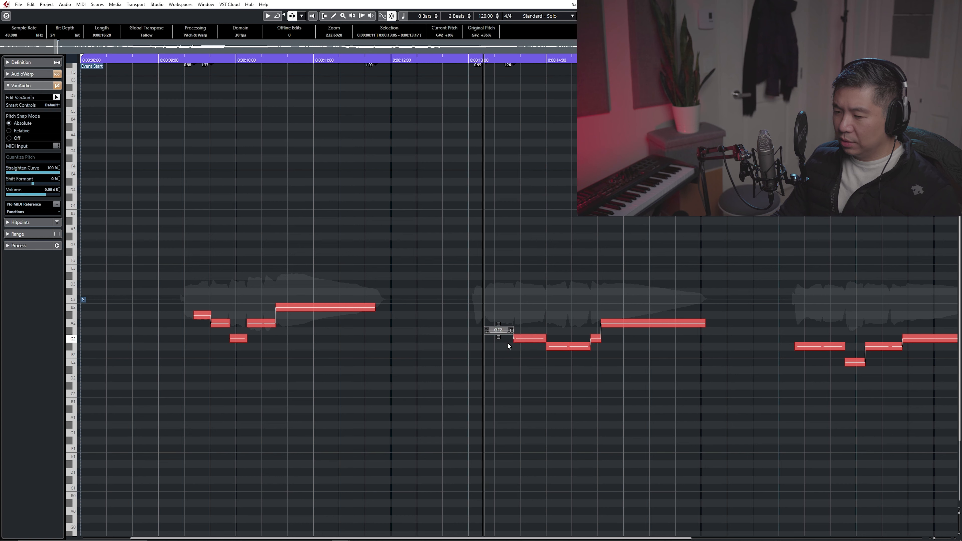
# Step: Transpose all segments of the second vocal phrase upward together until its first note is at B2, and listen to it
pyautogui.moveTo(460, 243); pyautogui.dragTo(688, 390)
pyautogui.press('Up')
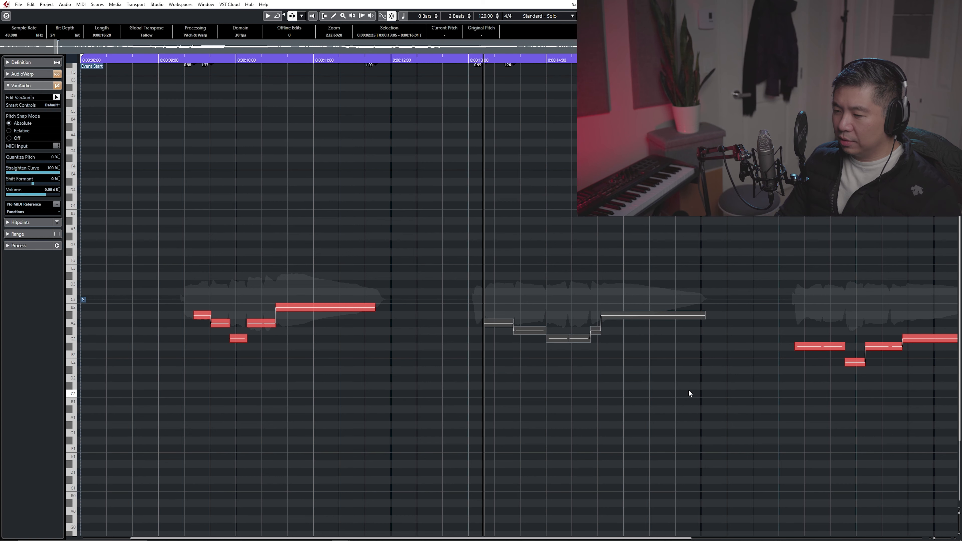
pyautogui.press('space')
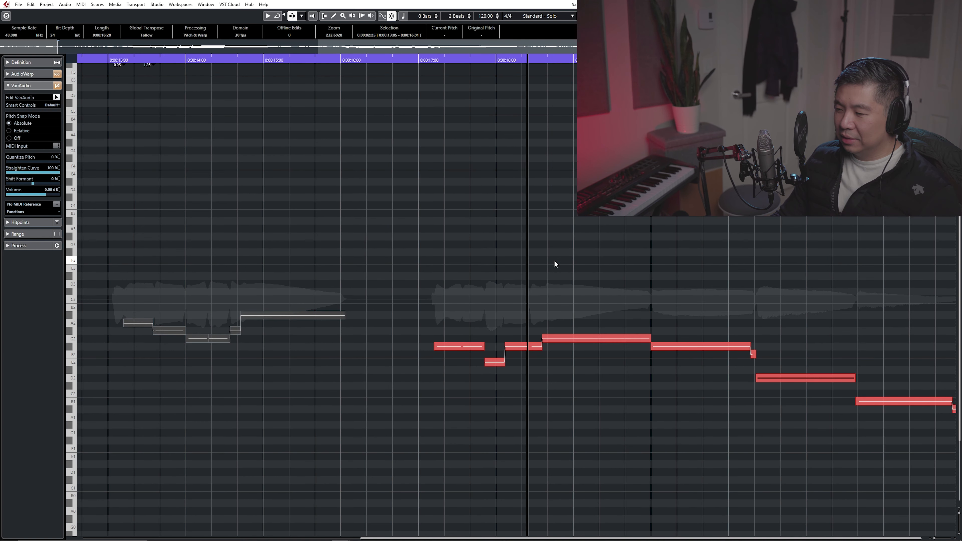
pyautogui.press('space')
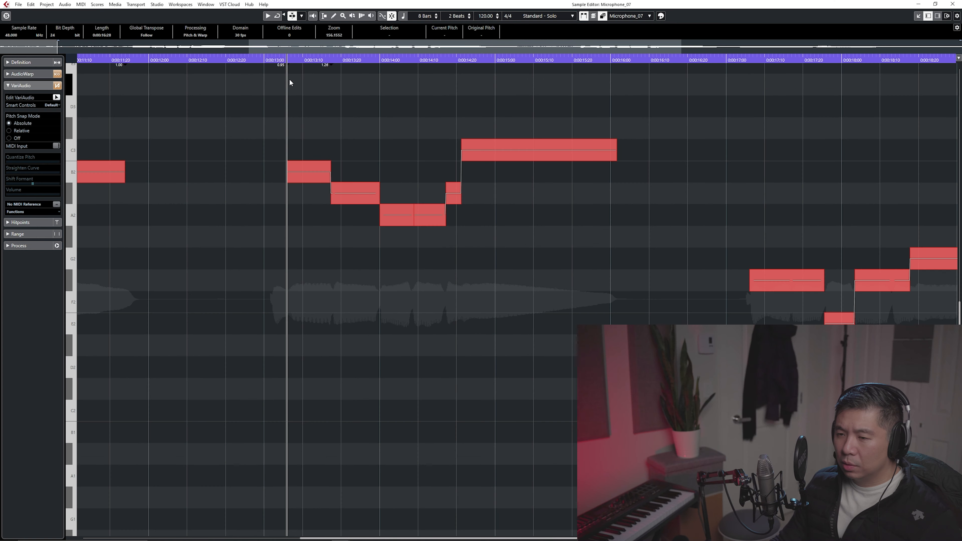
pyautogui.press('space')
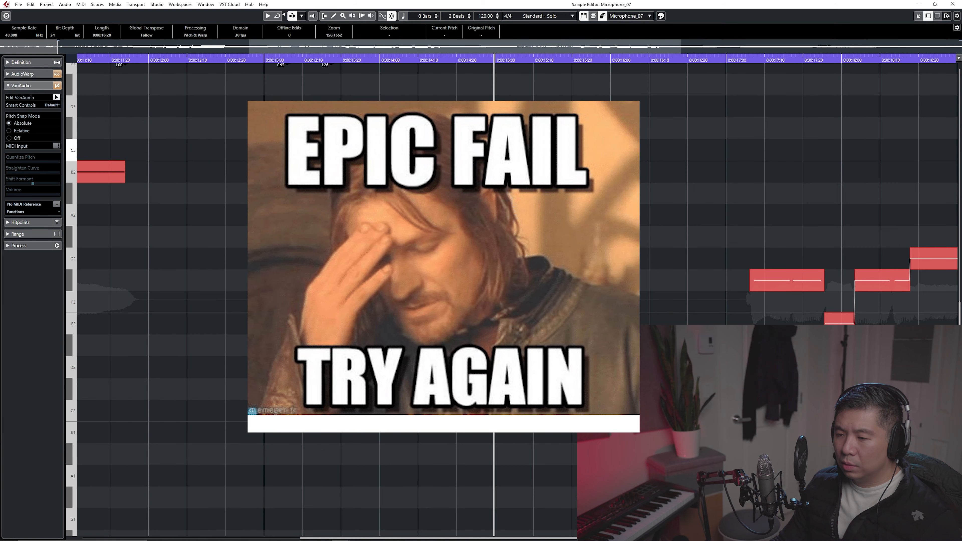
pyautogui.press('space')
pyautogui.moveTo(255, 83); pyautogui.dragTo(571, 256)
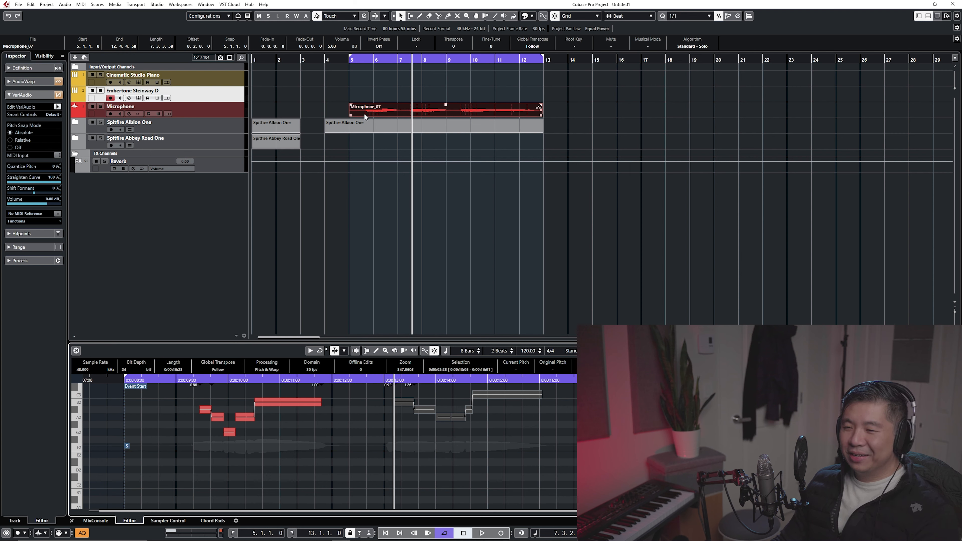
# Step: Delete the Microphone_07 clip from the project and return the playhead to bar 5
pyautogui.click(374, 132)
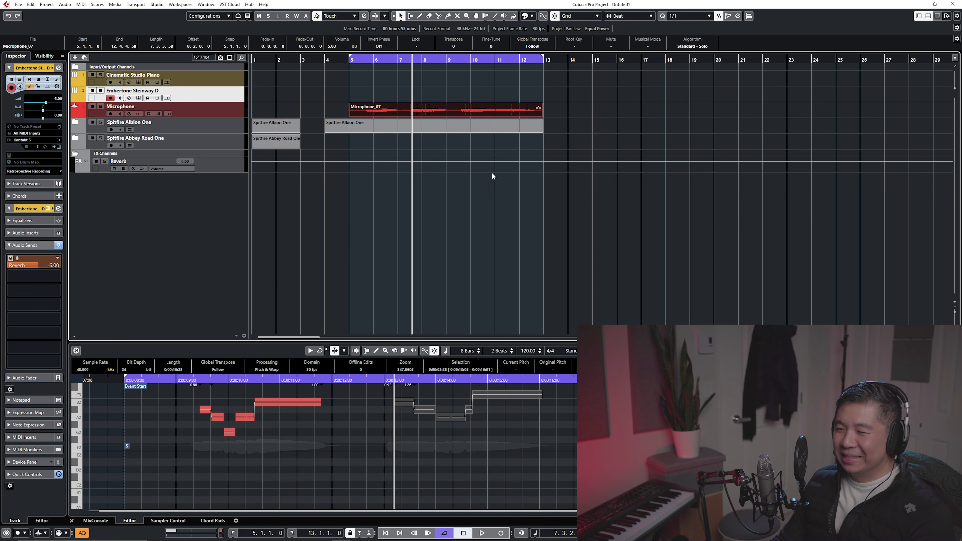
pyautogui.press('Delete')
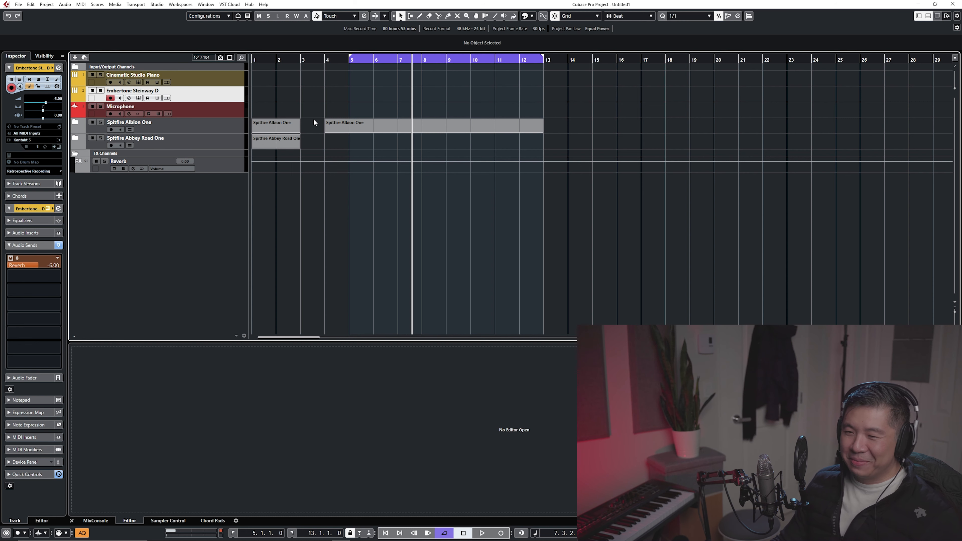
pyautogui.press('KP_1')
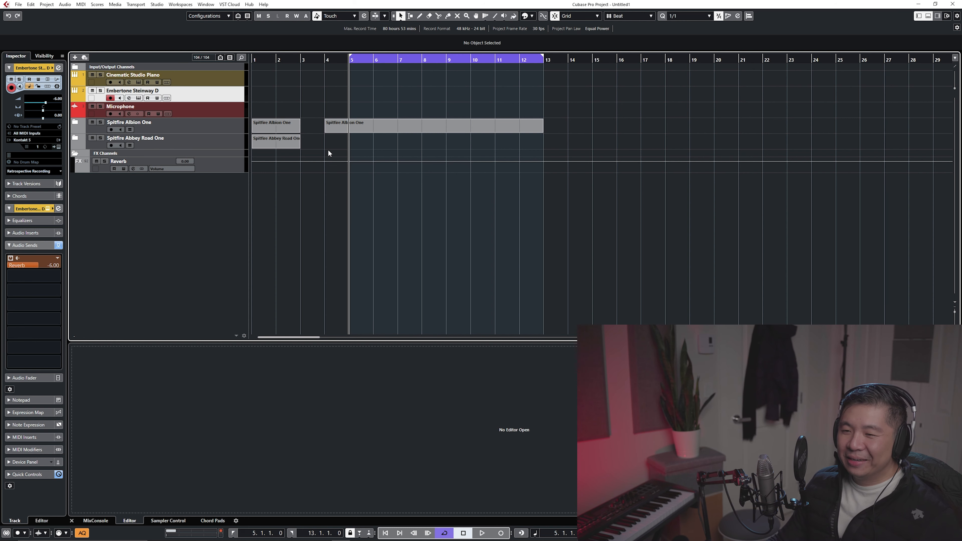
# Step: Expand the Spitfire Albion One folder and record a new vocal take on the Microphone track from bar 5
pyautogui.click(75, 125)
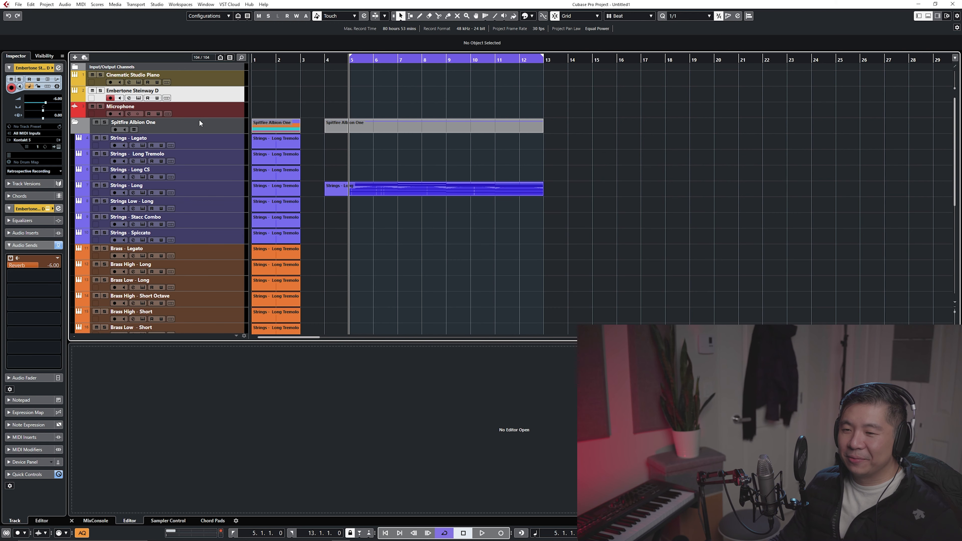
pyautogui.click(424, 108)
pyautogui.press('KP_Multiply')
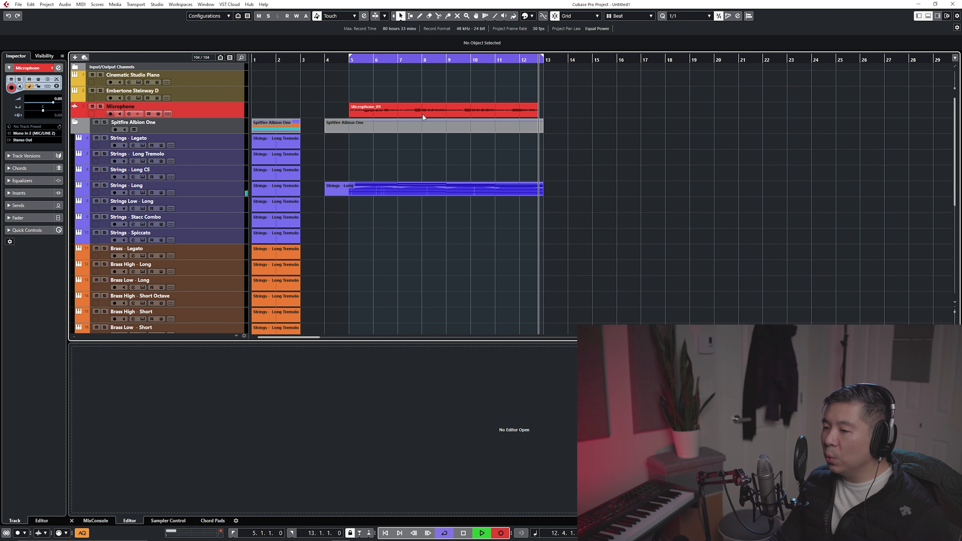
pyautogui.press('space')
# Step: Open the new Microphone_09 clip in the lower-zone editor and turn on VariAudio editing to analyse its pitch segments
pyautogui.doubleClick(415, 113)
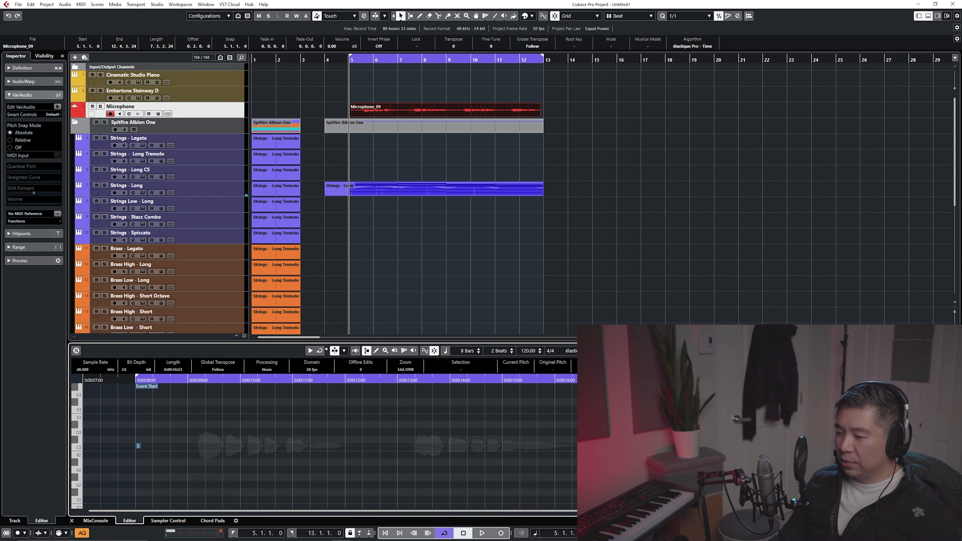
pyautogui.click(422, 110)
pyautogui.click(388, 398)
pyautogui.doubleClick(437, 110)
pyautogui.click(58, 107)
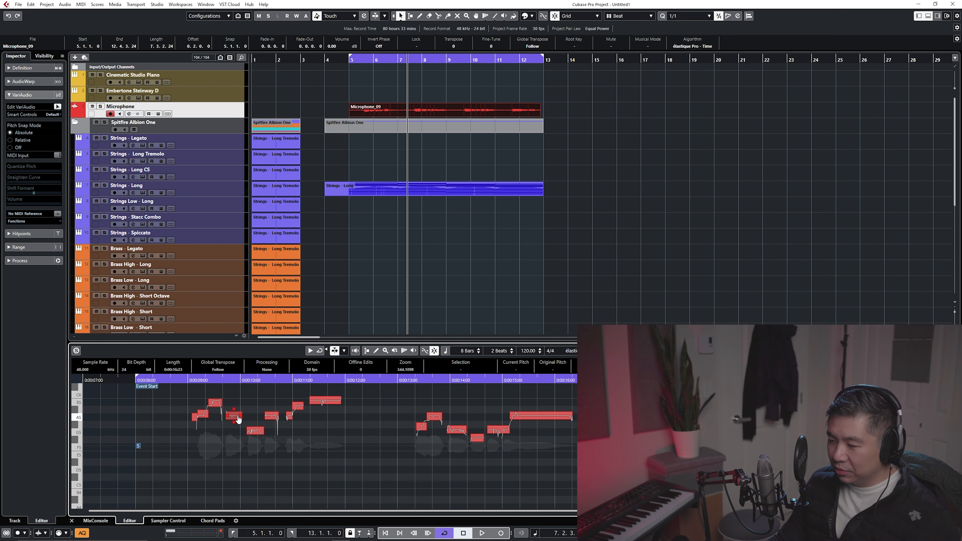
# Step: Set Quantize Pitch and Straighten Curve to 100% for all Microphone_09 segments and audition the soloed Microphone track
pyautogui.hotkey('ctrl', 'a')
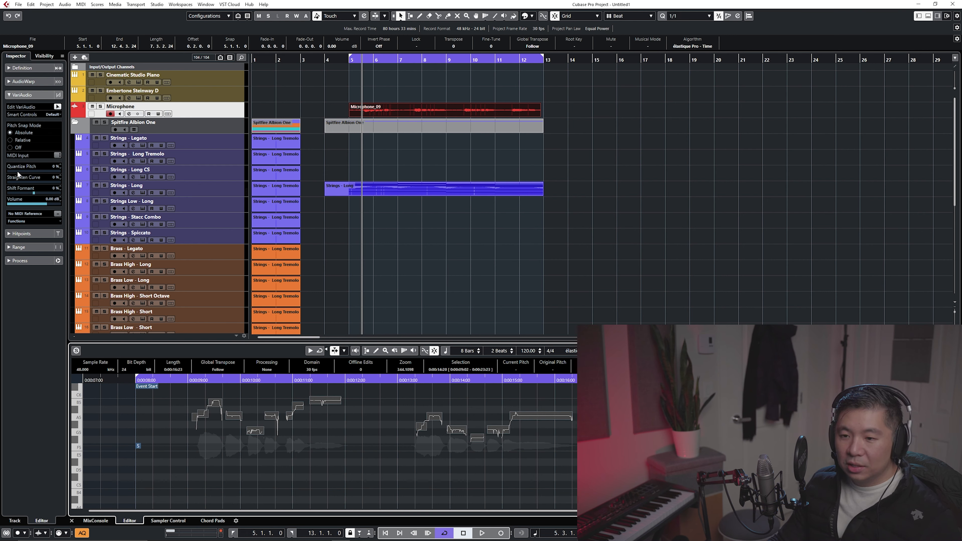
pyautogui.moveTo(17, 171); pyautogui.dragTo(172, 164)
pyautogui.moveTo(7, 182); pyautogui.dragTo(105, 196)
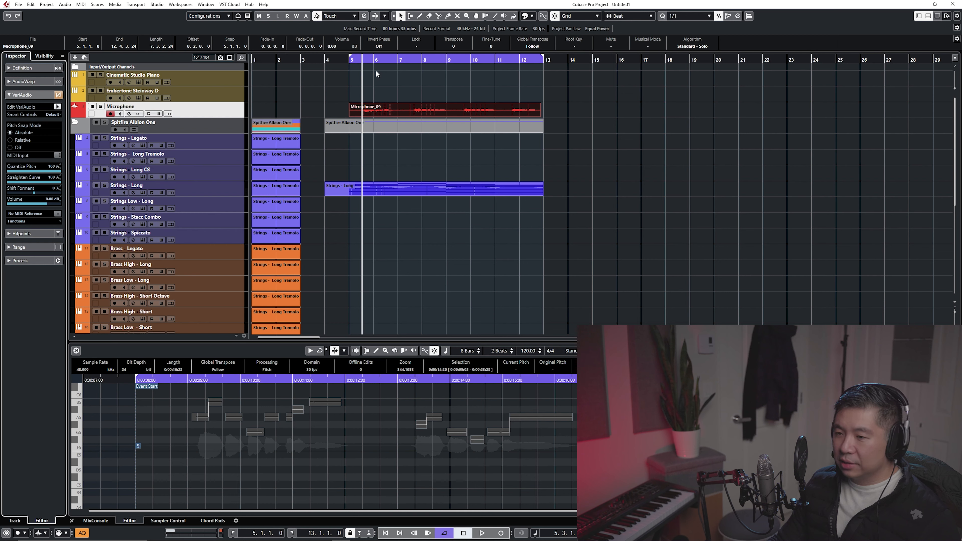
pyautogui.click(101, 106)
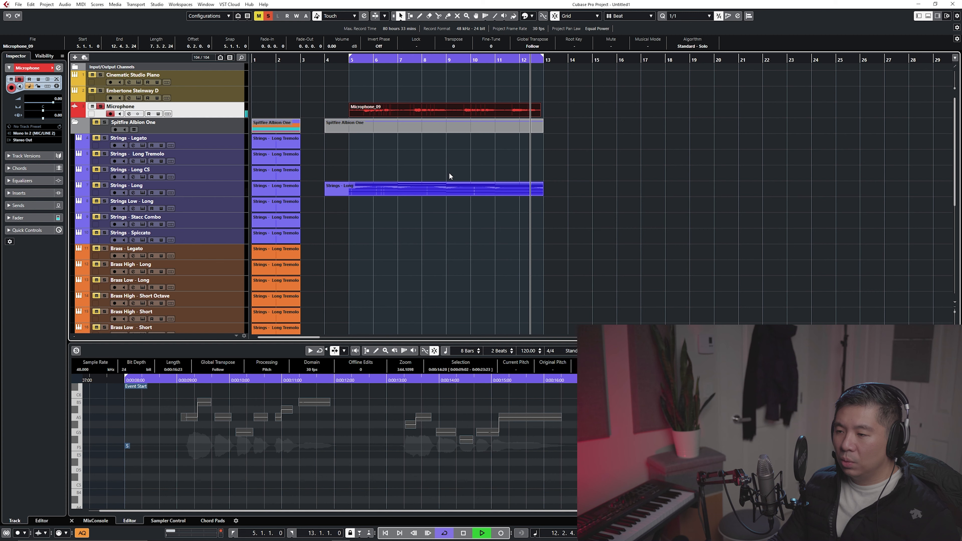
pyautogui.press('space')
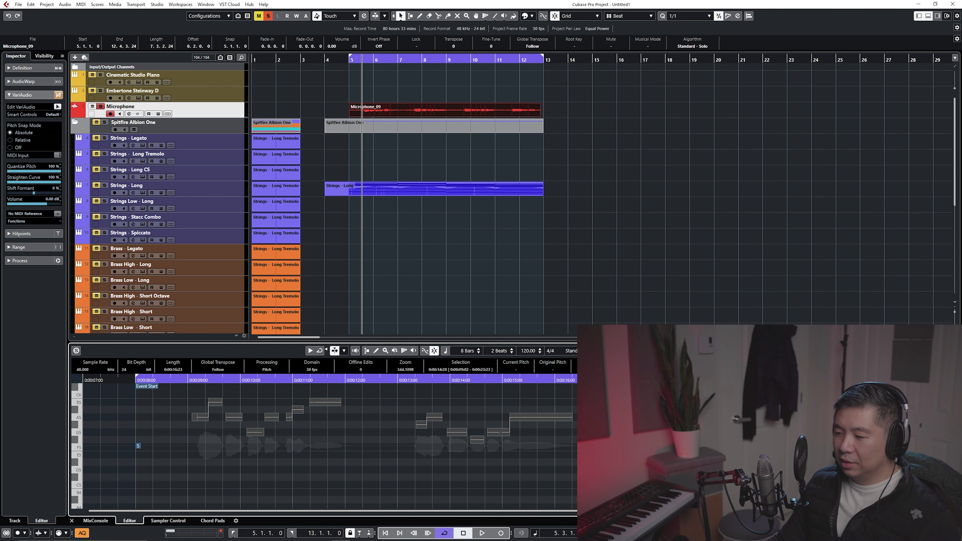
# Step: Select all Microphone_09 pitch segments and open the Sample Editor in its own window to examine the melody's notes
pyautogui.hotkey('ctrl', 'a')
pyautogui.click(937, 351)
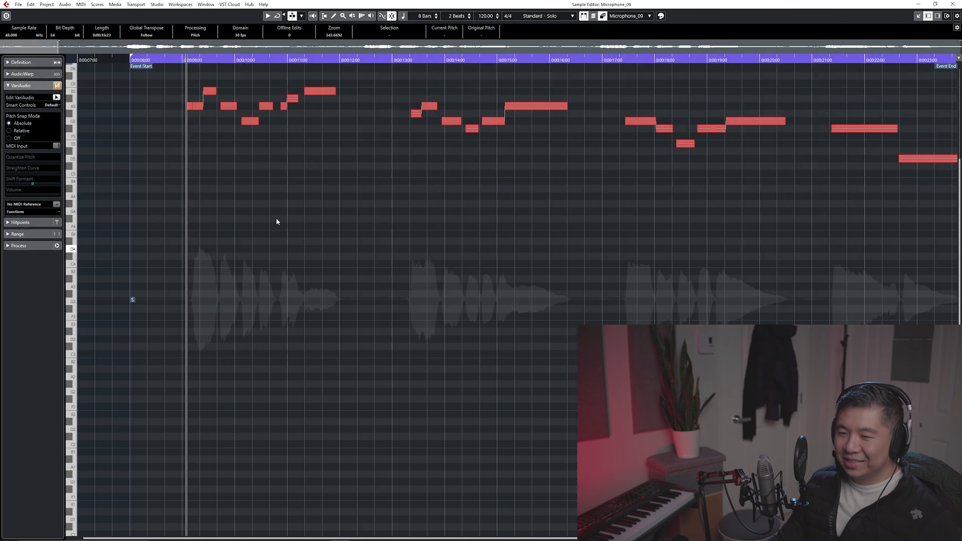
pyautogui.scroll(3, 287, 201)
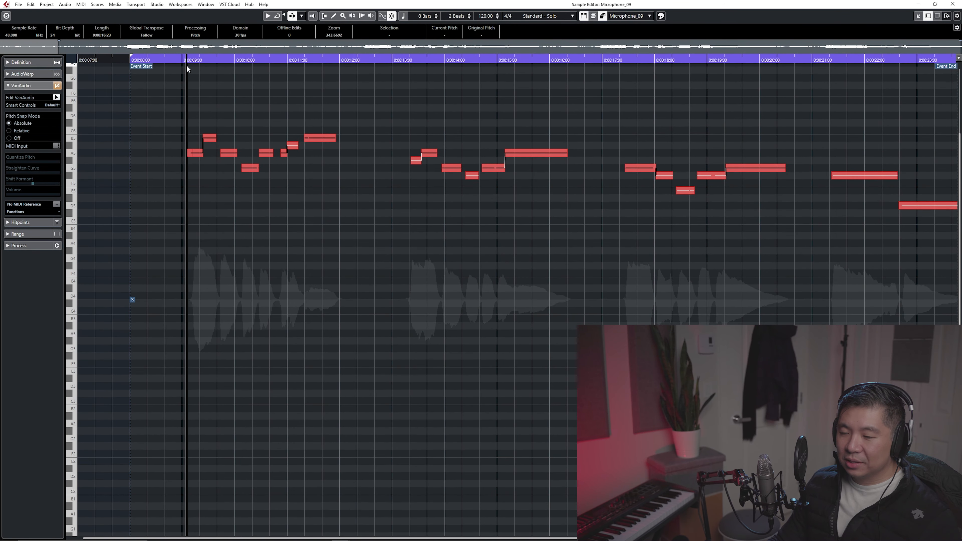
pyautogui.click(193, 153)
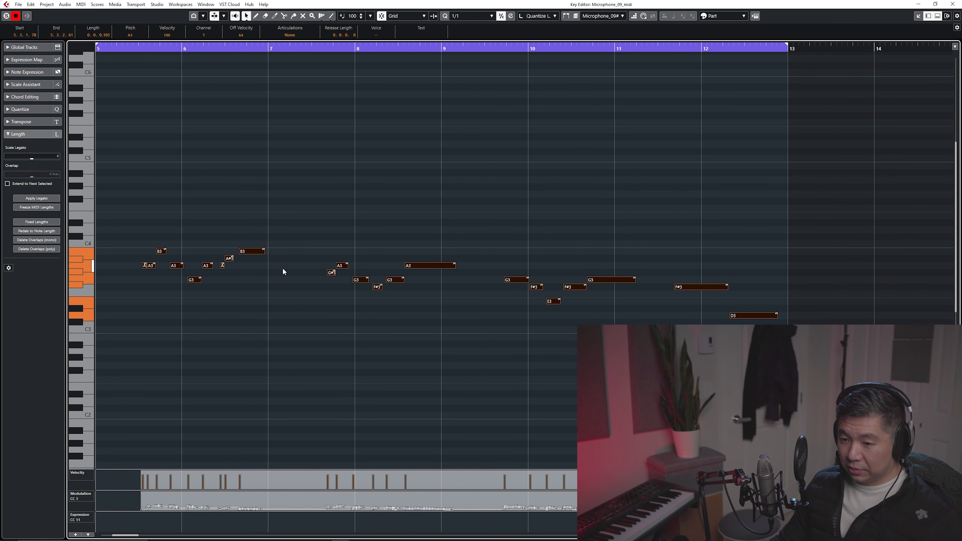
# Step: Audition the Microphone_09_midi part and set the Key Editor's quantize value to 1/8
pyautogui.press('space')
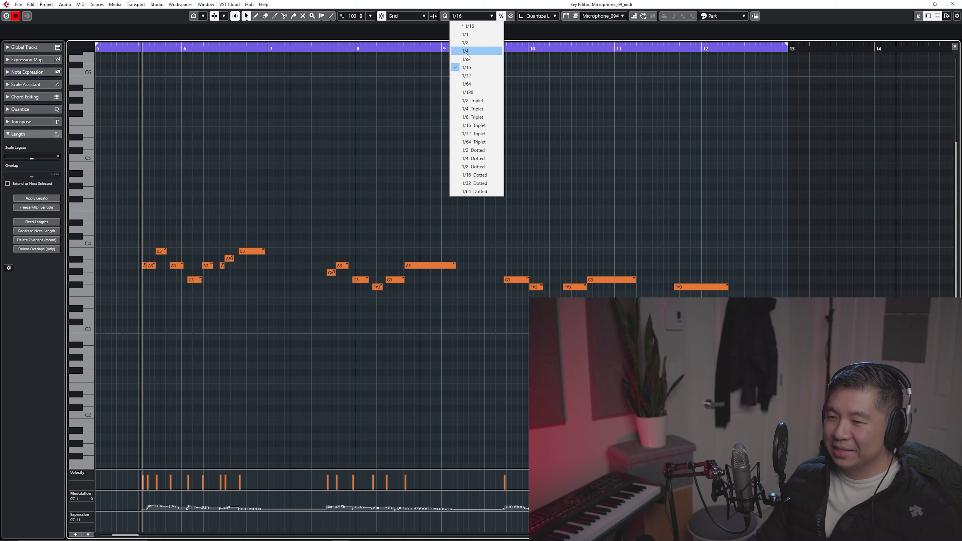
pyautogui.click(466, 67)
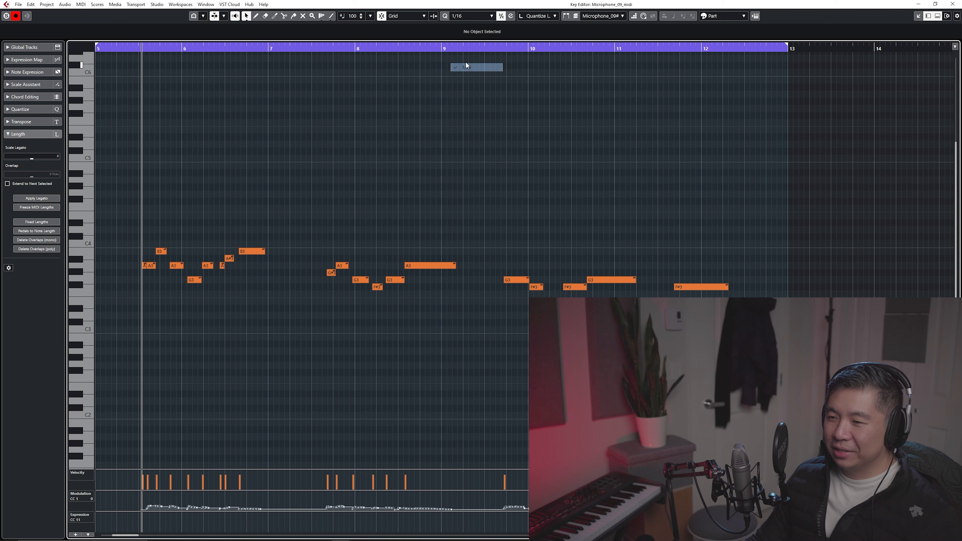
pyautogui.click(466, 43)
pyautogui.hscroll(-5, 297, 182)
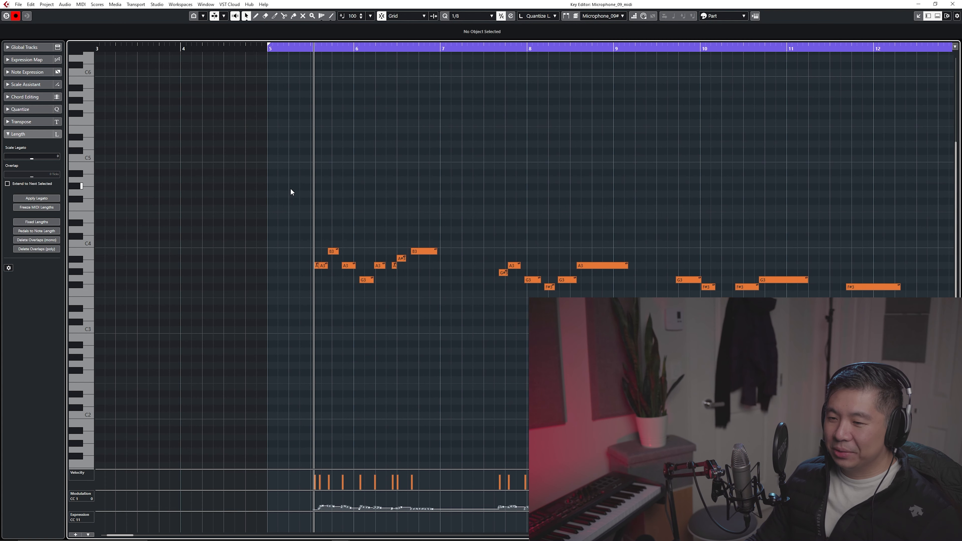
pyautogui.scroll(3, 330, 291)
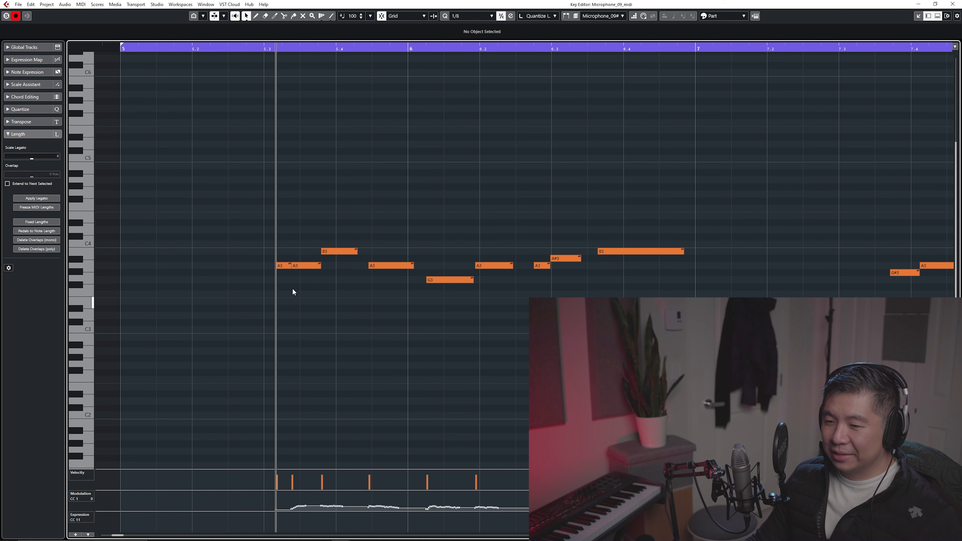
# Step: Merge the two opening A3 notes of Microphone_09_midi into one note, play the phrase and enlarge the CC1 Modulation lane
pyautogui.click(296, 266)
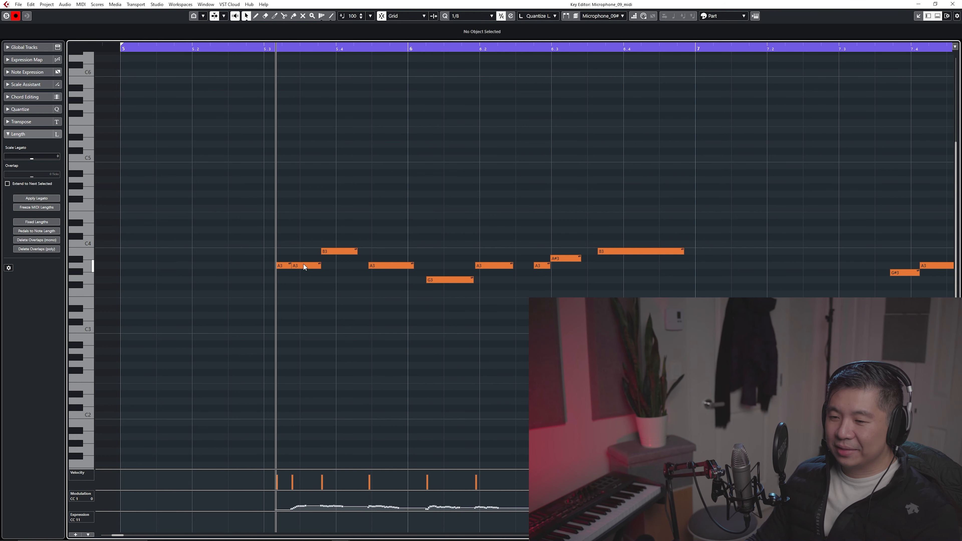
pyautogui.moveTo(289, 266); pyautogui.dragTo(318, 264)
pyautogui.press('space')
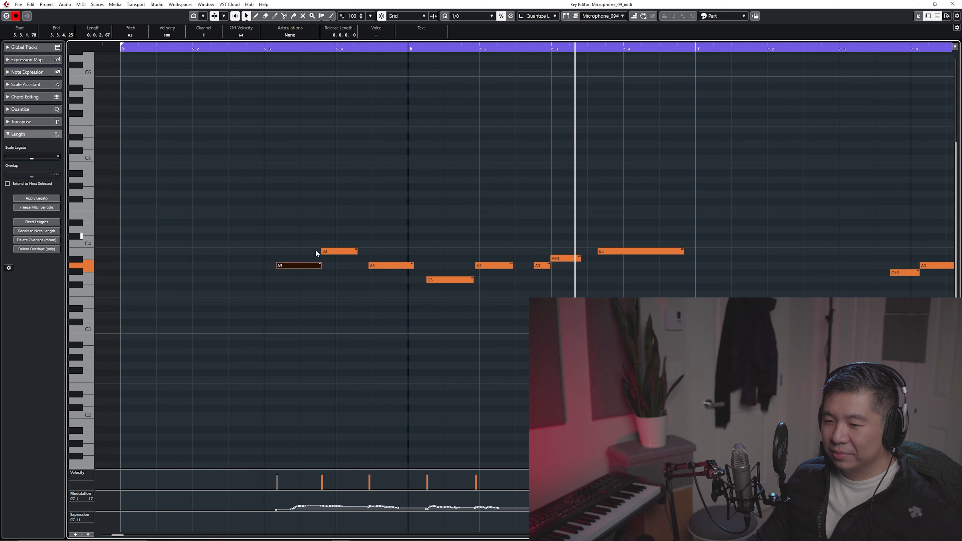
pyautogui.press('space')
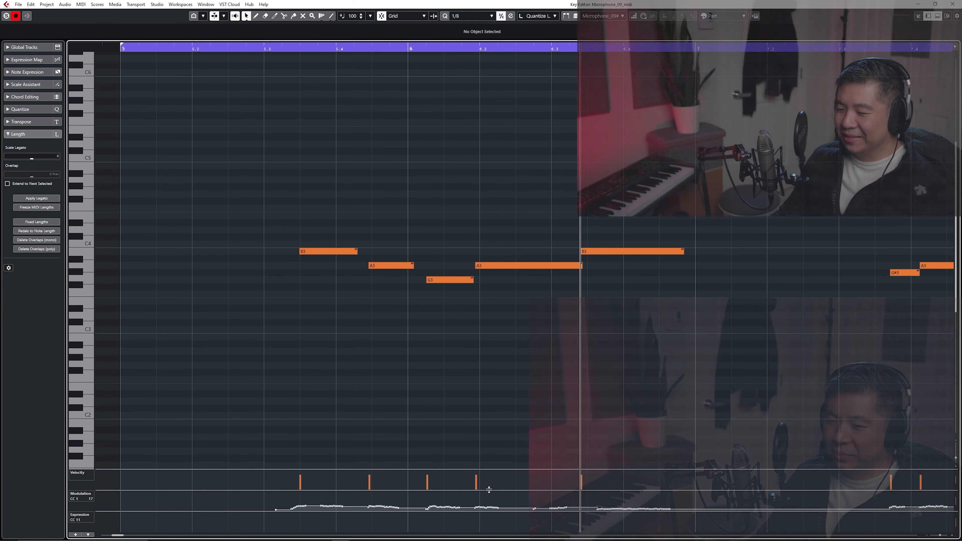
pyautogui.moveTo(487, 439); pyautogui.dragTo(486, 363)
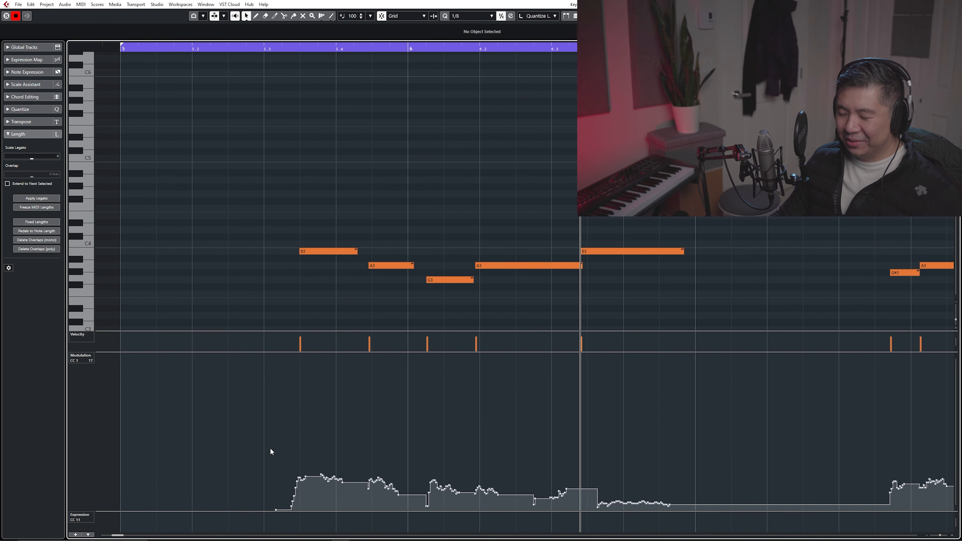
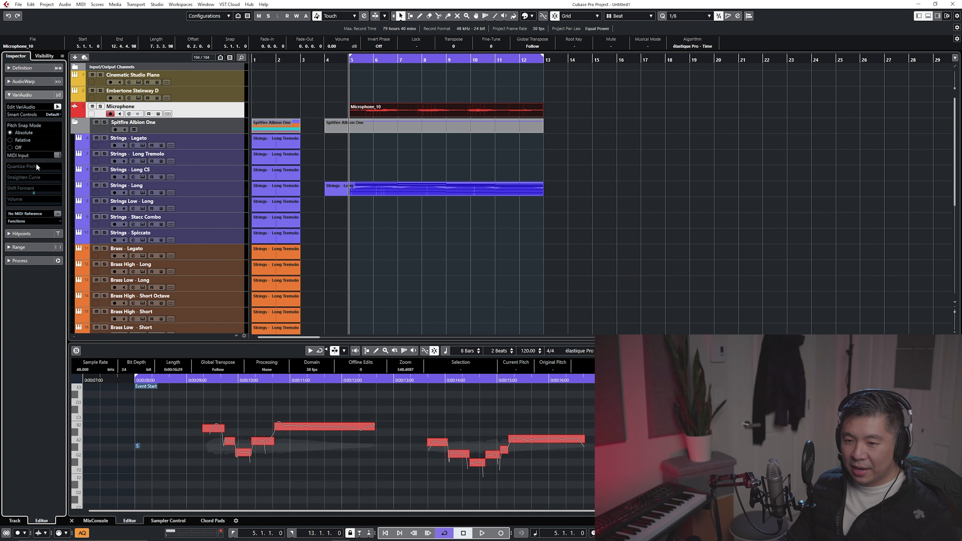
# Step: Set Quantize Pitch and Straighten Curve to 100% for all VariAudio segments of the new Microphone_10 take
pyautogui.click(269, 407)
pyautogui.hotkey('ctrl', 'a')
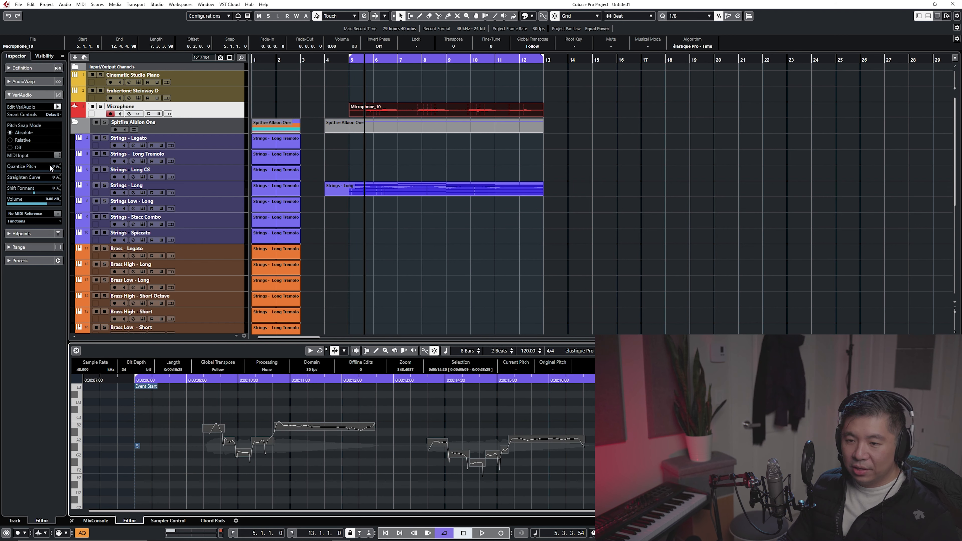
pyautogui.moveTo(13, 174); pyautogui.dragTo(298, 177)
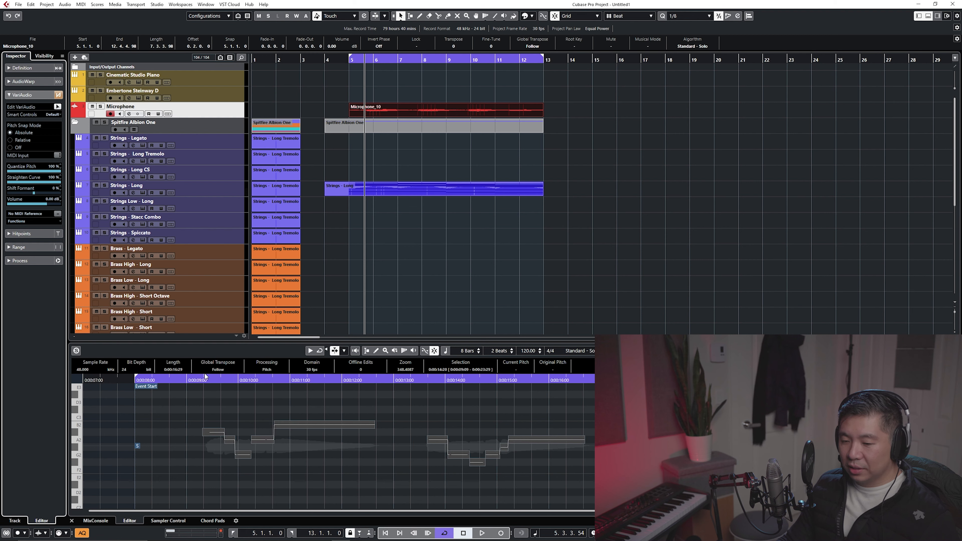
# Step: Solo the Microphone track and audition the pitch-corrected Microphone_10 take from bar 5
pyautogui.click(190, 381)
pyautogui.press('KP_1')
pyautogui.press('space')
pyautogui.click(224, 110)
pyautogui.press('s')
pyautogui.press('KP_1')
pyautogui.press('space')
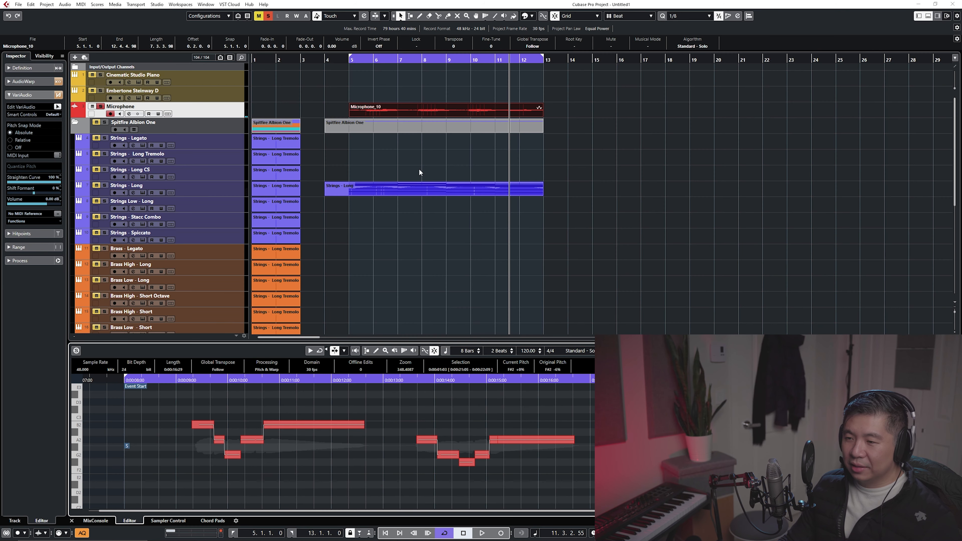
# Step: Reopen the Microphone_10 clip in the editor and set Quantize Pitch to 100% for all its VariAudio segments
pyautogui.click(419, 181)
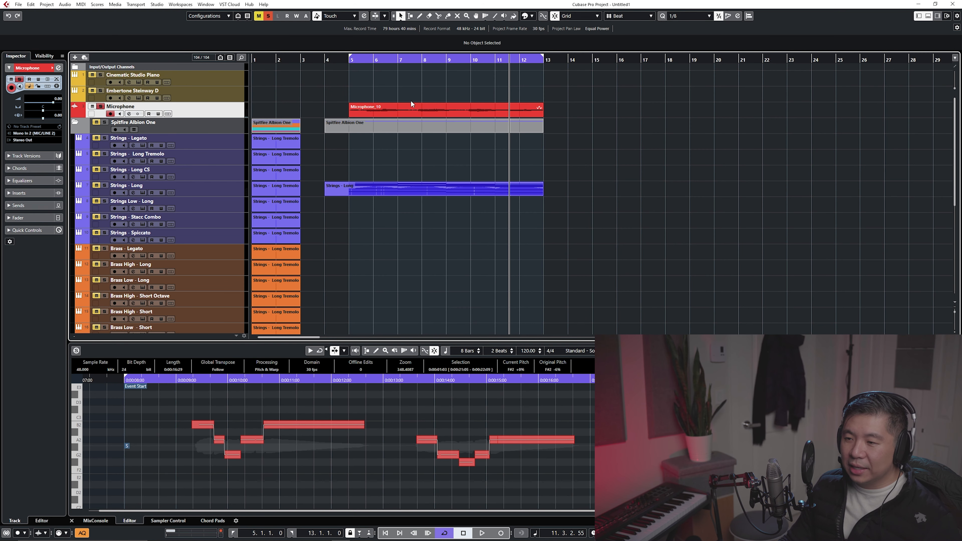
pyautogui.click(411, 108)
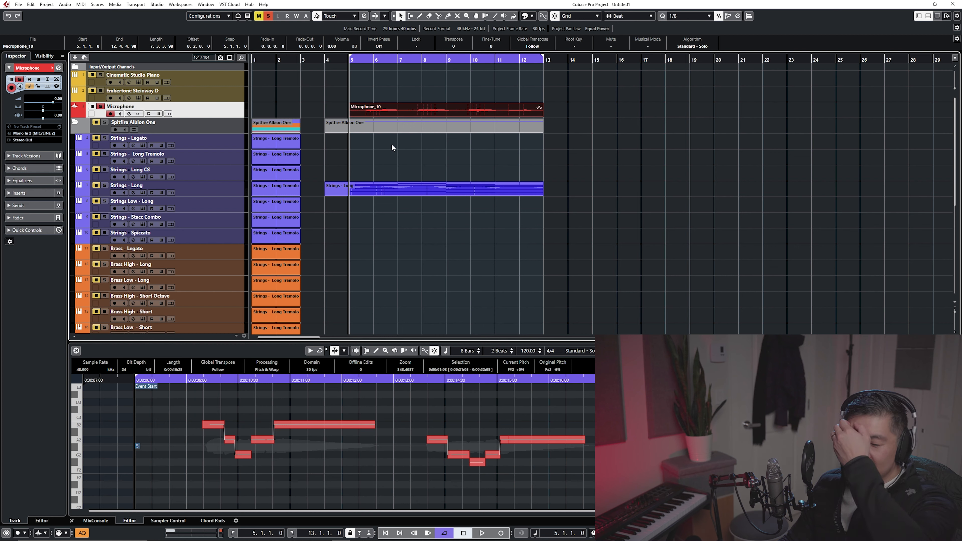
pyautogui.doubleClick(419, 111)
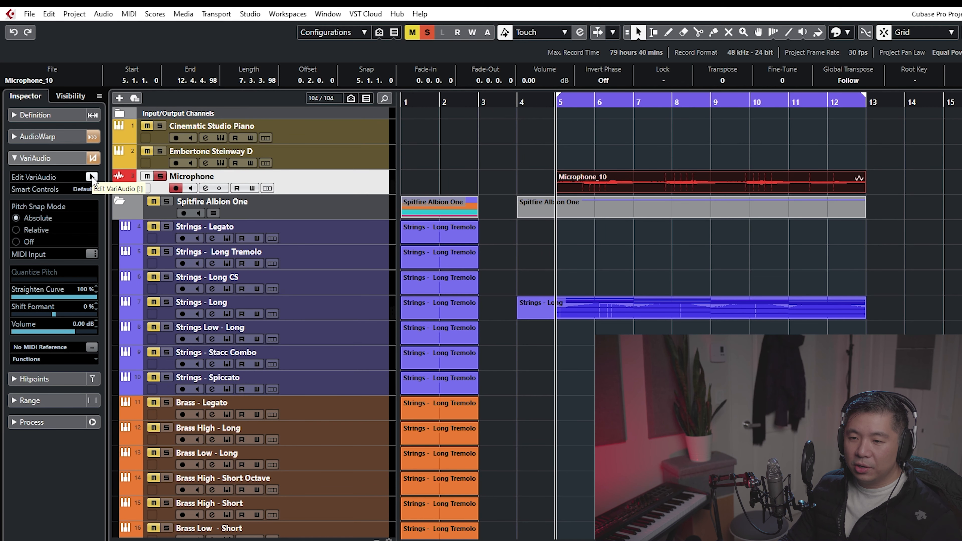
pyautogui.click(91, 176)
pyautogui.click(242, 539)
pyautogui.hotkey('ctrl', 'a')
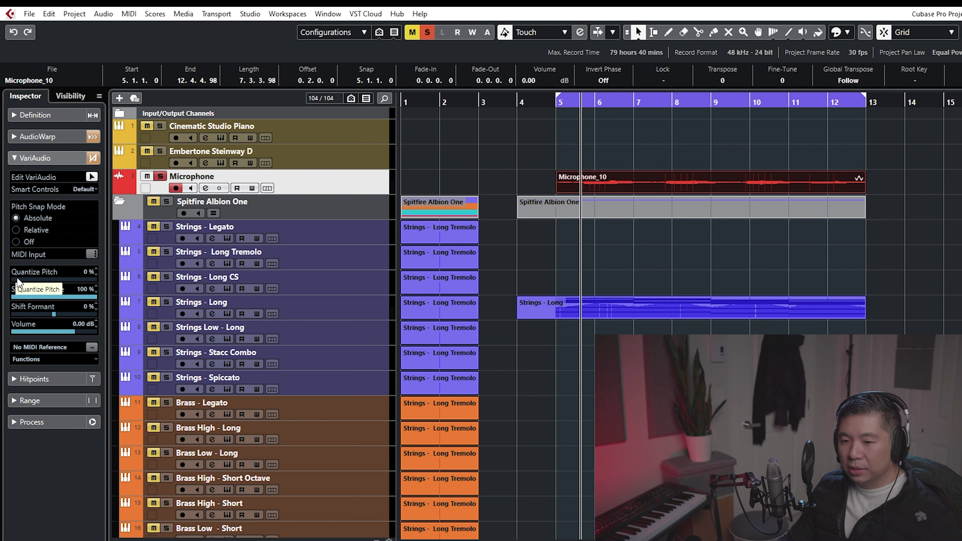
pyautogui.moveTo(17, 278); pyautogui.dragTo(300, 302)
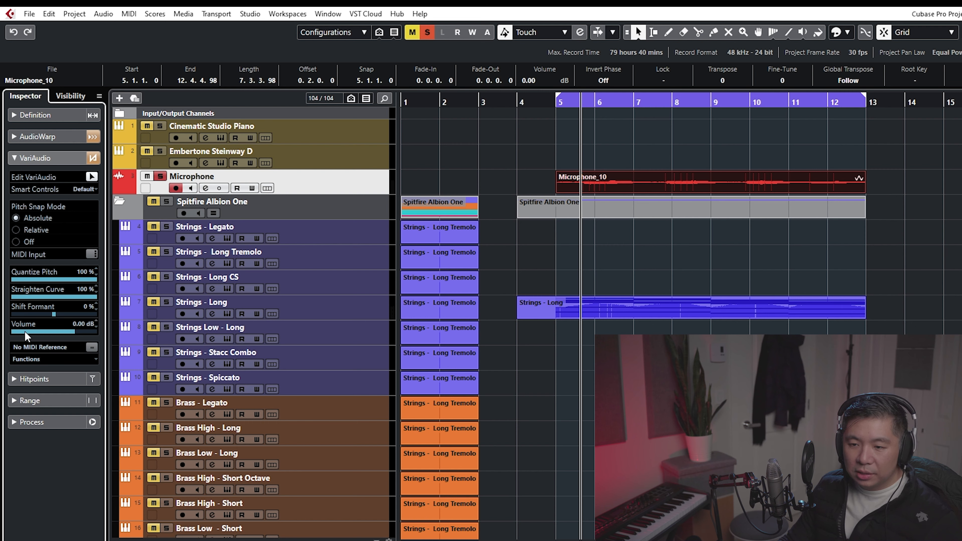
# Step: Extract MIDI from Microphone_10 as Just Notes and No Pitchbend Data, with a CC 1 Volume Controller Curve, to the Project Clipboard
pyautogui.click(91, 358)
pyautogui.click(80, 374)
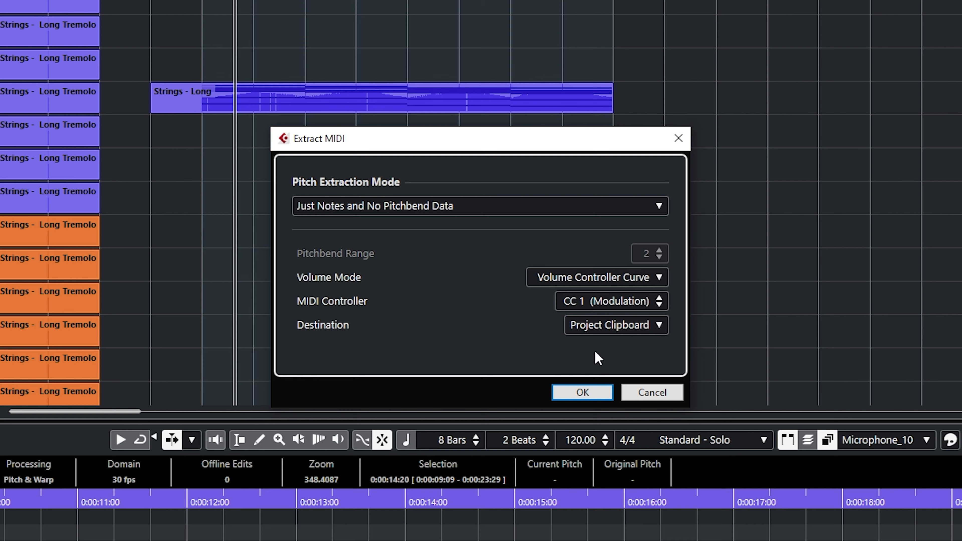
pyautogui.click(583, 393)
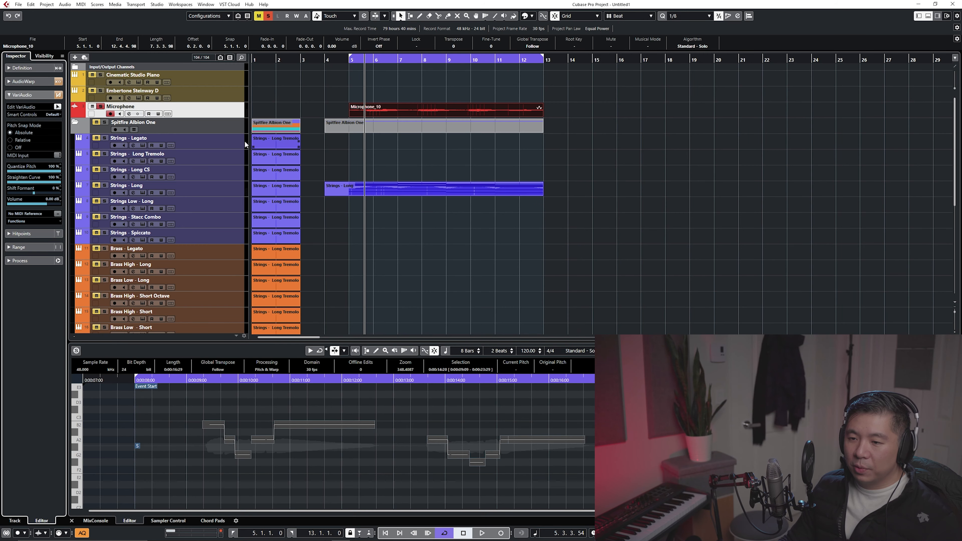
# Step: Paste the extracted MIDI melody onto the Brass - Legato track at bar 5
pyautogui.click(244, 142)
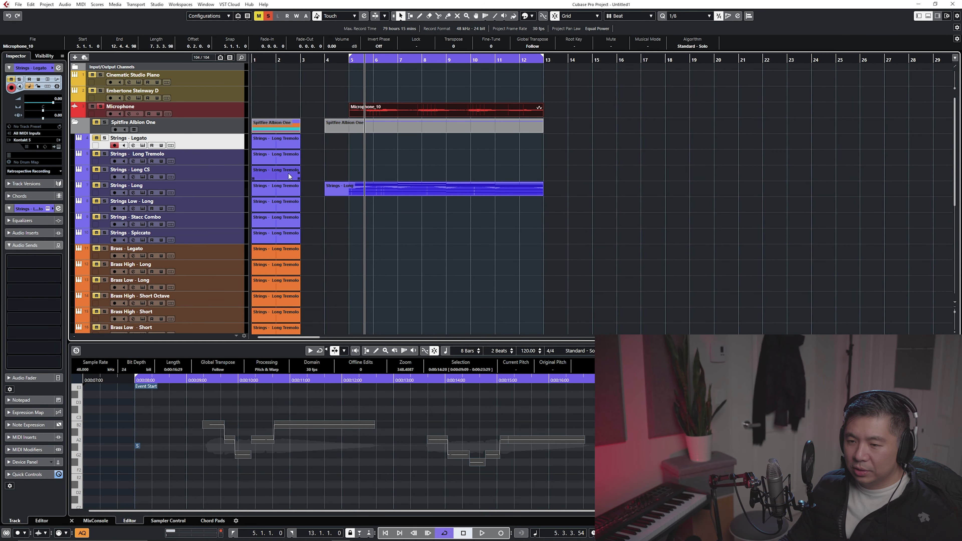
pyautogui.press('KP_1')
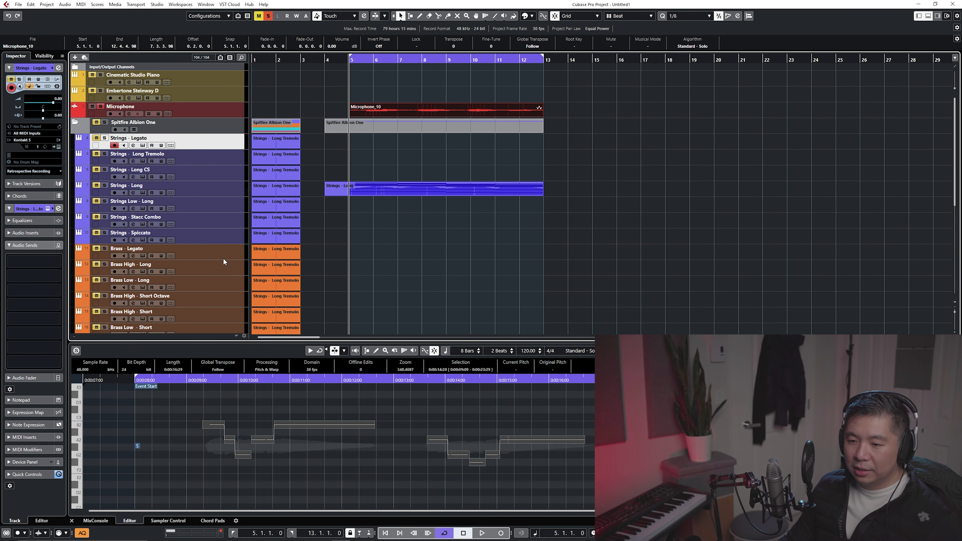
pyautogui.click(207, 253)
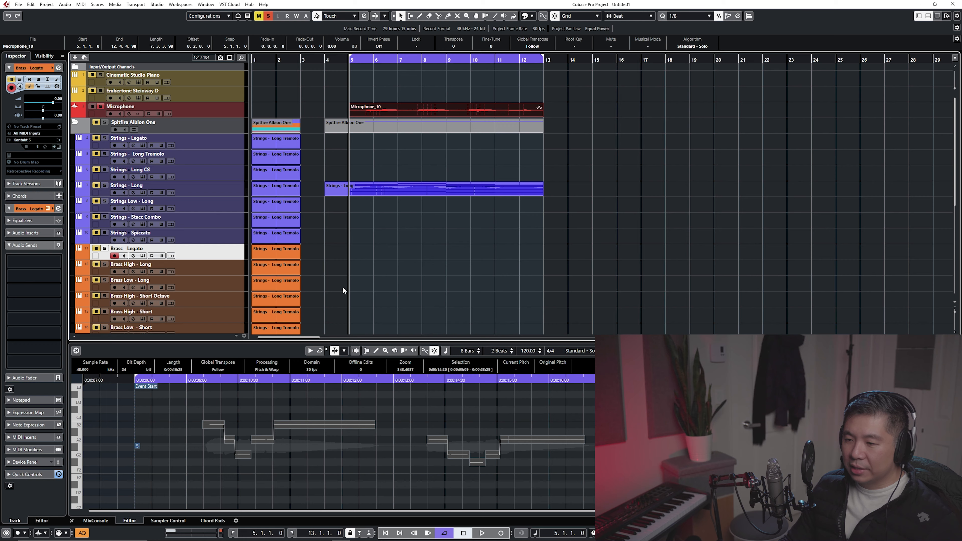
pyautogui.hotkey('ctrl', 'v')
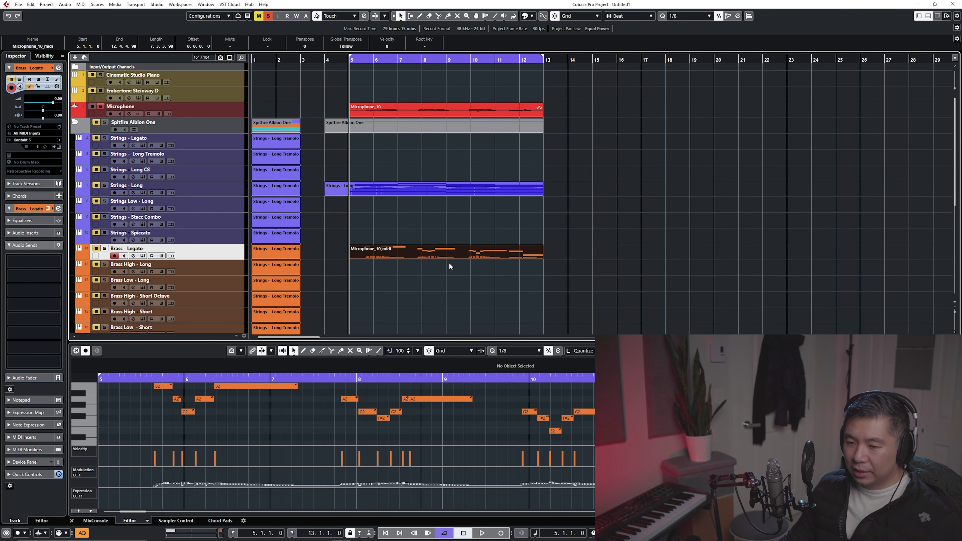
# Step: Open the Microphone_10_midi part in the Key Editor and redraw its CC1 Modulation curve as four gentle swells across the melody
pyautogui.doubleClick(448, 253)
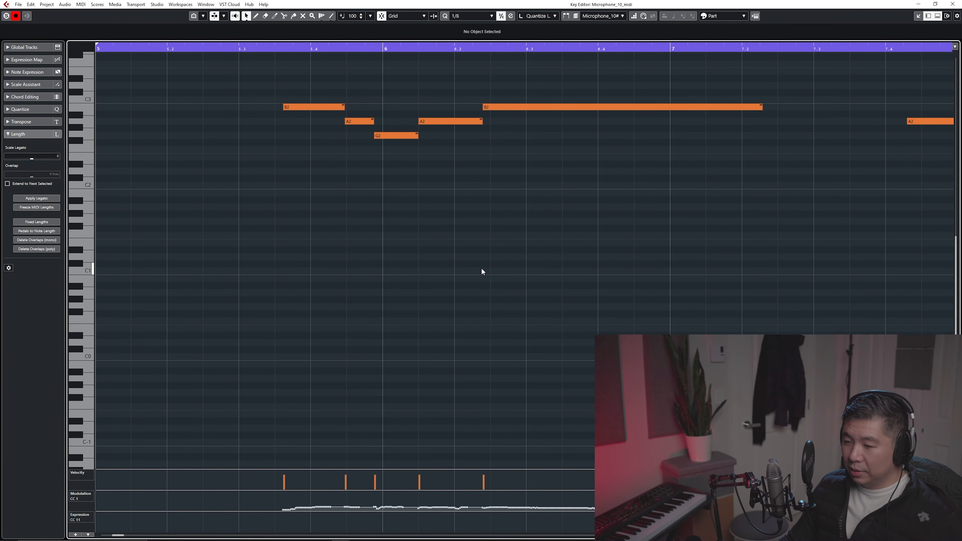
pyautogui.hotkey('ctrl', 'a')
pyautogui.hotkey('shift', 'f')
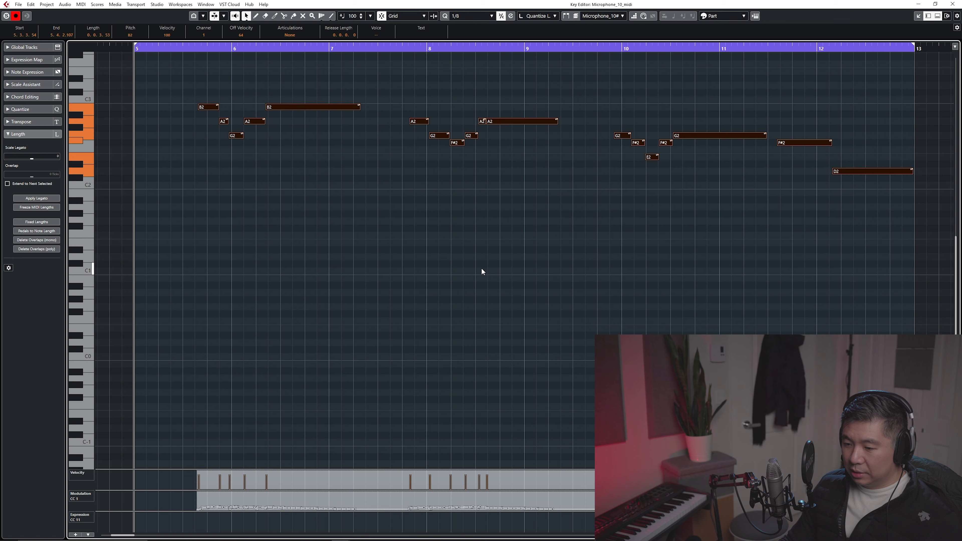
pyautogui.click(462, 242)
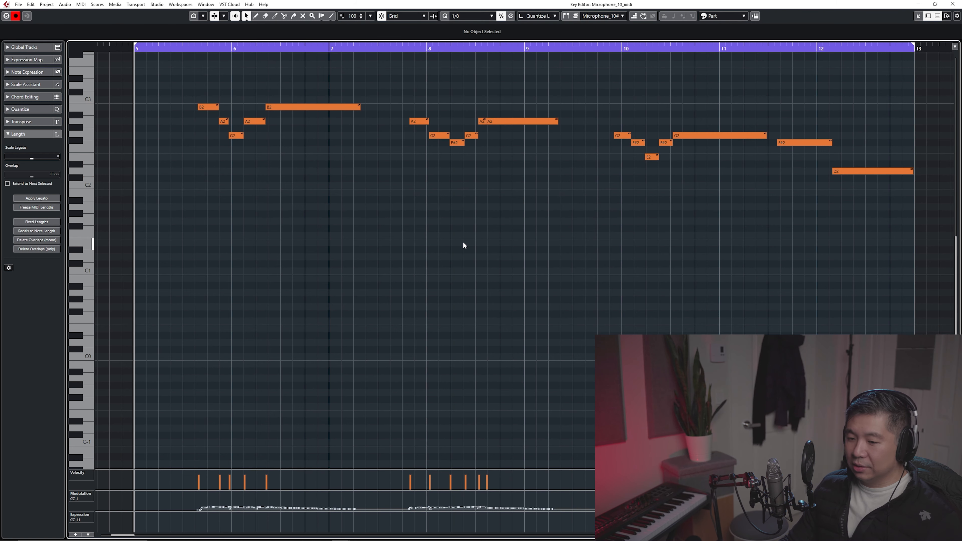
pyautogui.moveTo(420, 491); pyautogui.dragTo(400, 355)
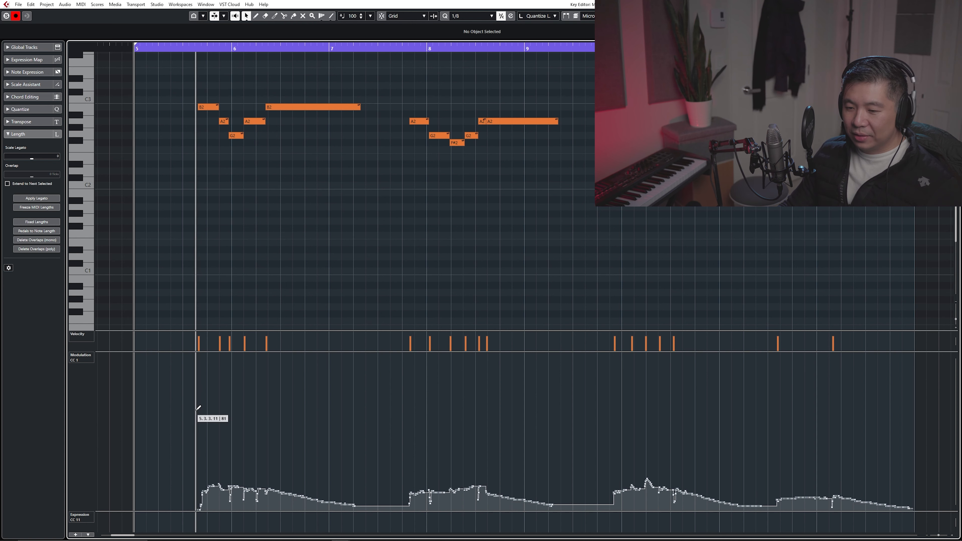
pyautogui.moveTo(199, 409)
pyautogui.mouseDown()
pyautogui.moveTo(233, 398)
pyautogui.moveTo(392, 443)
pyautogui.moveTo(442, 423)
pyautogui.moveTo(567, 451)
pyautogui.moveTo(773, 453)
pyautogui.moveTo(795, 430)
pyautogui.moveTo(921, 441)
pyautogui.mouseUp()
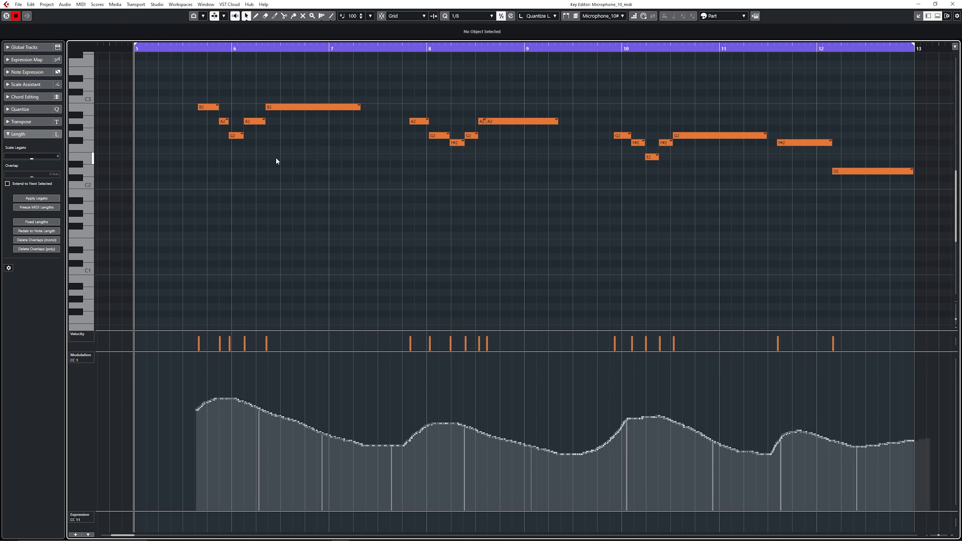
# Step: Copy the whole CC1 Modulation curve into the CC11 Expression lane of the brass melody
pyautogui.moveTo(178, 375); pyautogui.dragTo(950, 510)
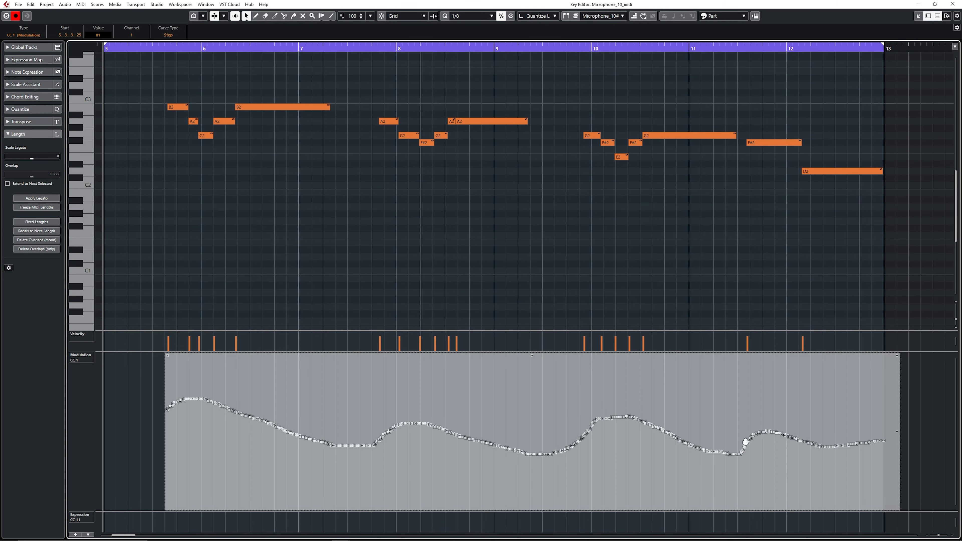
pyautogui.moveTo(120, 511); pyautogui.dragTo(131, 386)
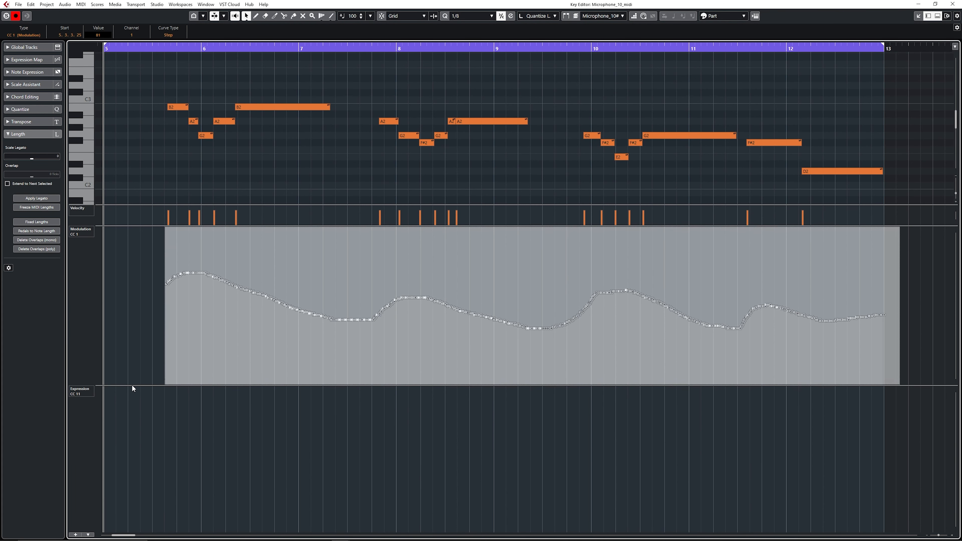
pyautogui.click(163, 420)
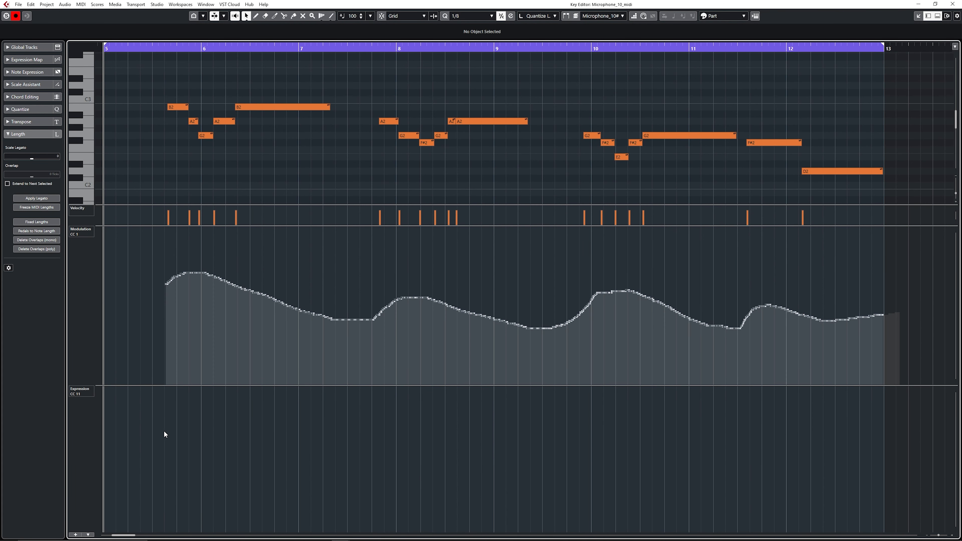
pyautogui.click(153, 424)
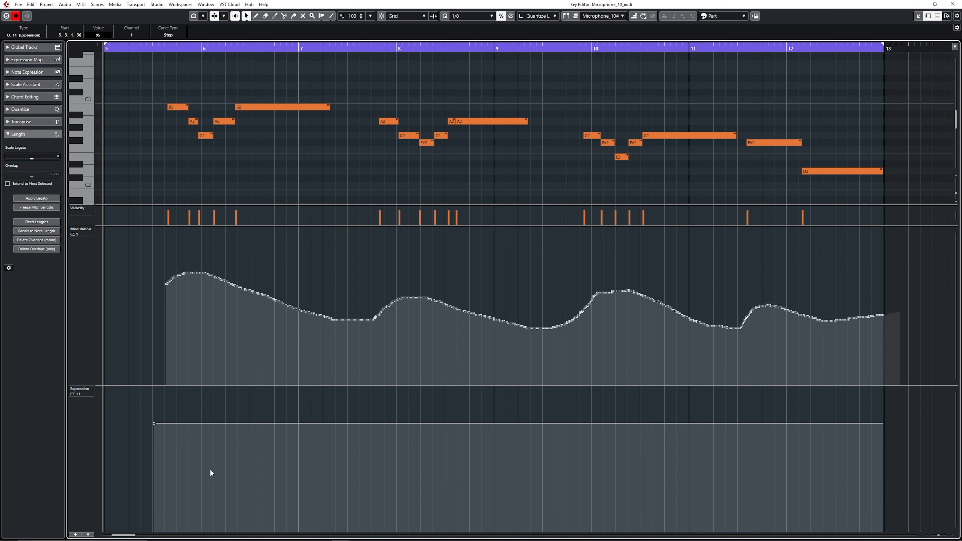
pyautogui.hotkey('ctrl', 'v')
pyautogui.click(124, 296)
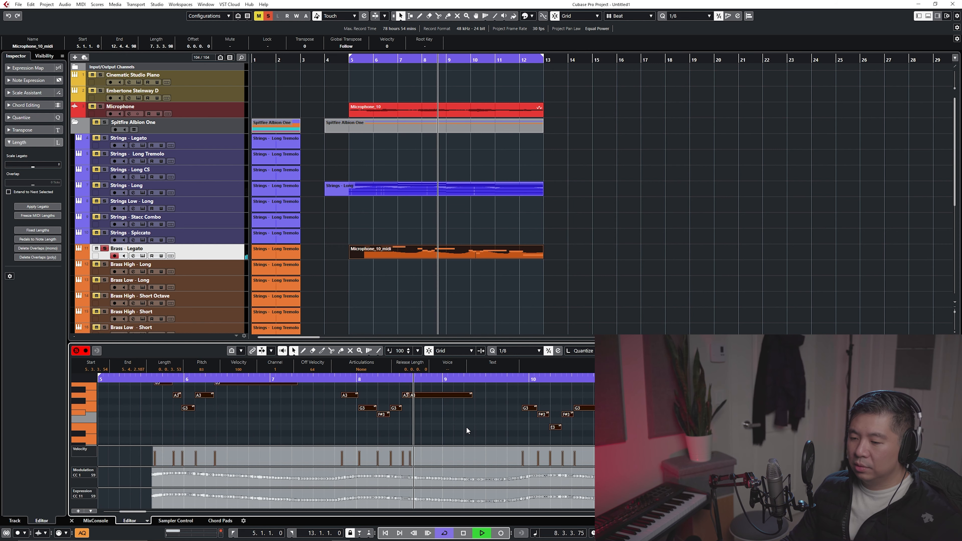
# Step: Merge the short A3 in bar 8 of the brass melody into the long A3 after it, starting at beat 3
pyautogui.click(925, 351)
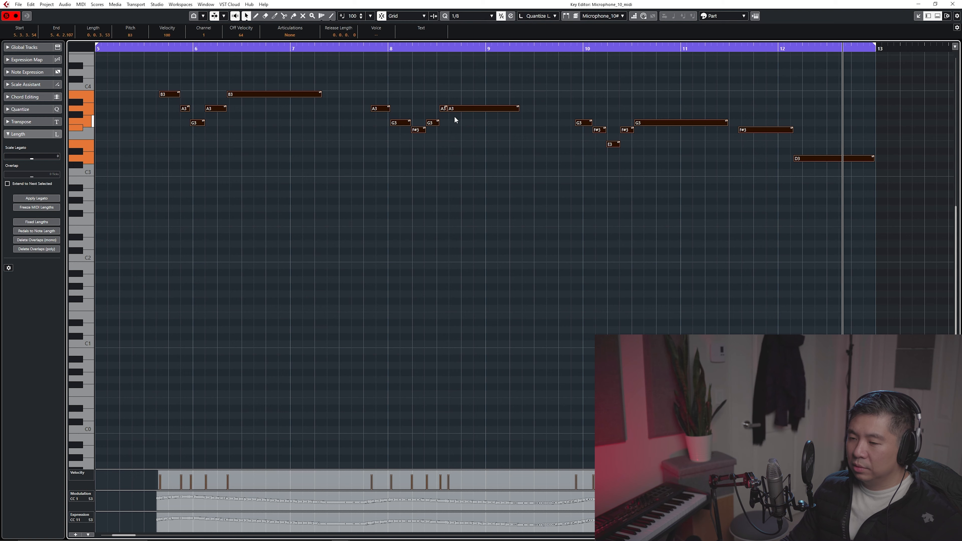
pyautogui.click(430, 99)
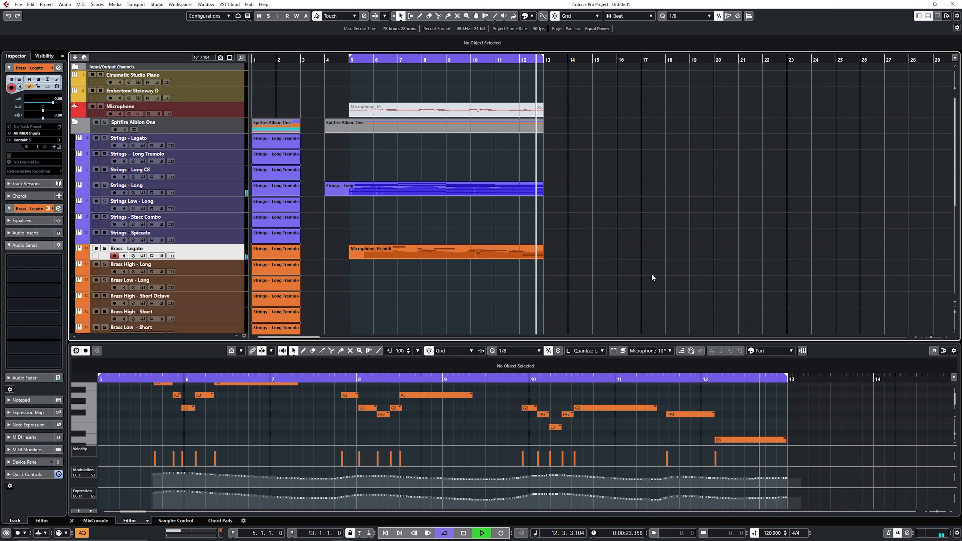
pyautogui.press('space')
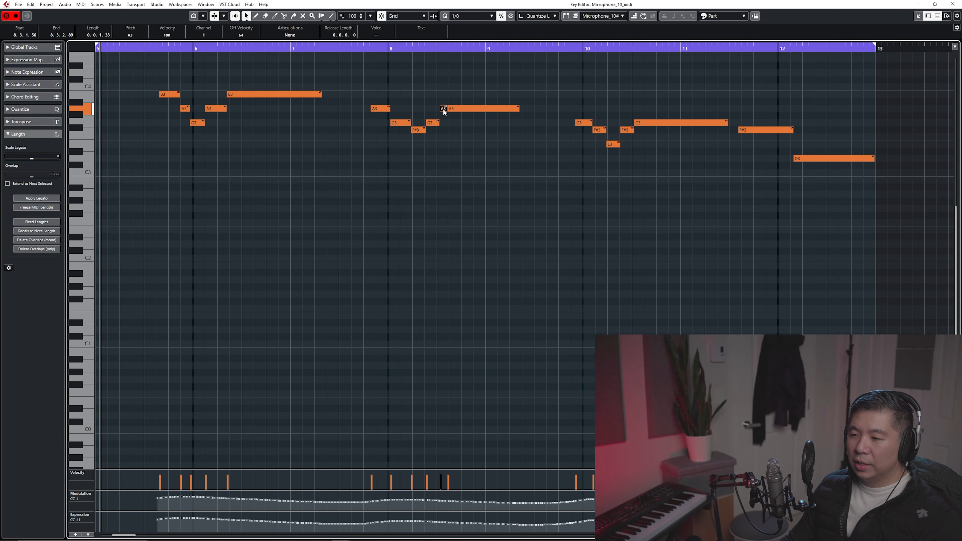
pyautogui.click(440, 108)
pyautogui.click(449, 142)
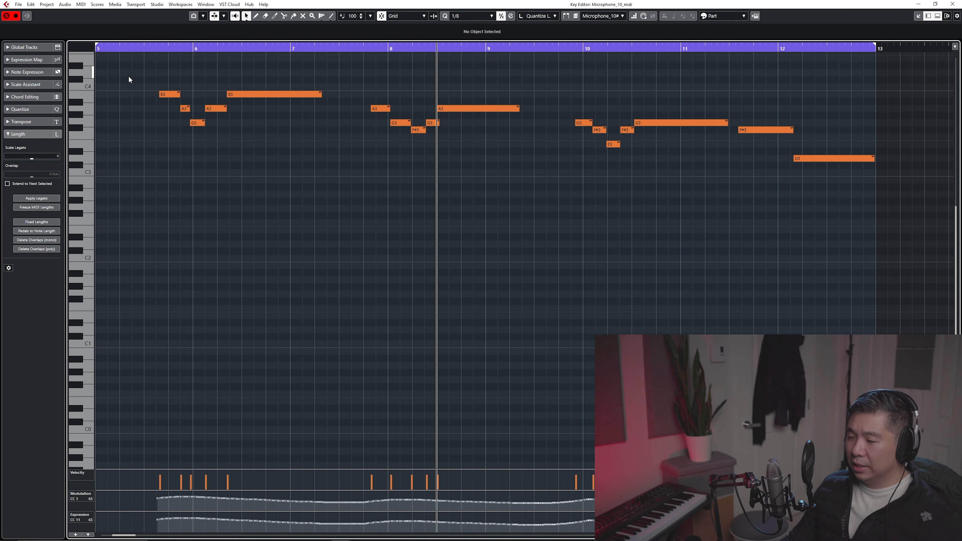